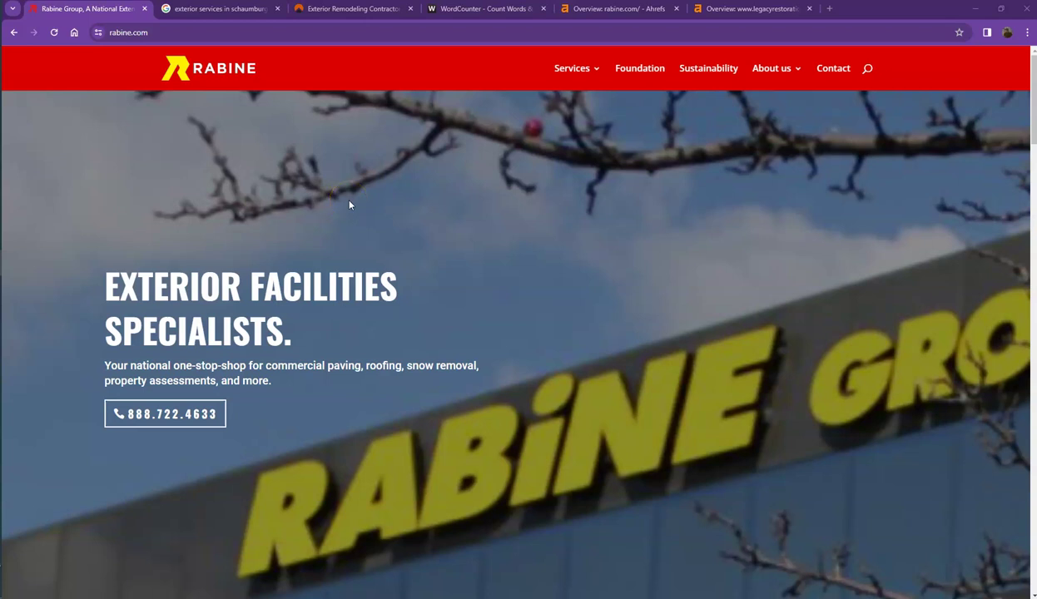
Review the Rabine homepage's content sections, from the hero banner through the awards, client logos and testimonial.
{"action": "scroll", "coordinate": [375, 195], "scroll_direction": "down", "scroll_amount": 2}
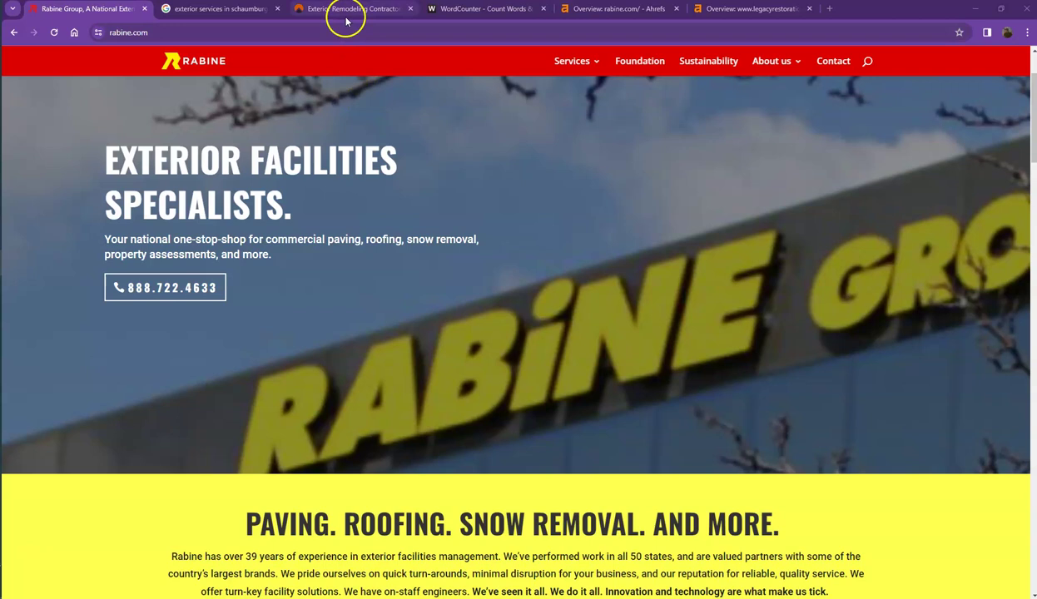
{"action": "scroll", "coordinate": [287, 125], "scroll_direction": "up", "scroll_amount": 2}
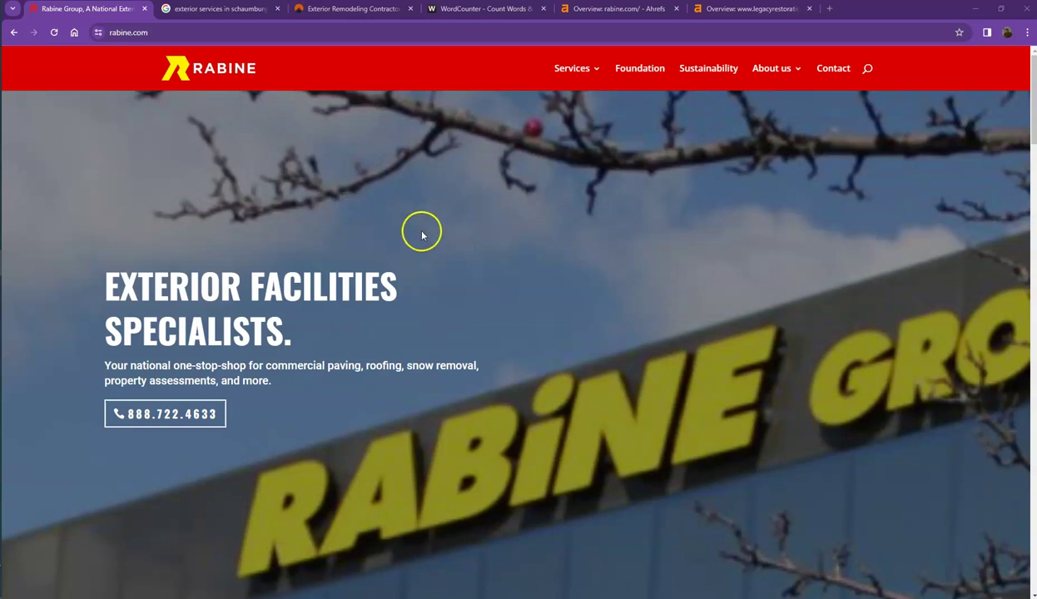
{"action": "scroll", "coordinate": [371, 336], "scroll_direction": "down", "scroll_amount": 1}
{"action": "scroll", "coordinate": [371, 335], "scroll_direction": "down", "scroll_amount": 9}
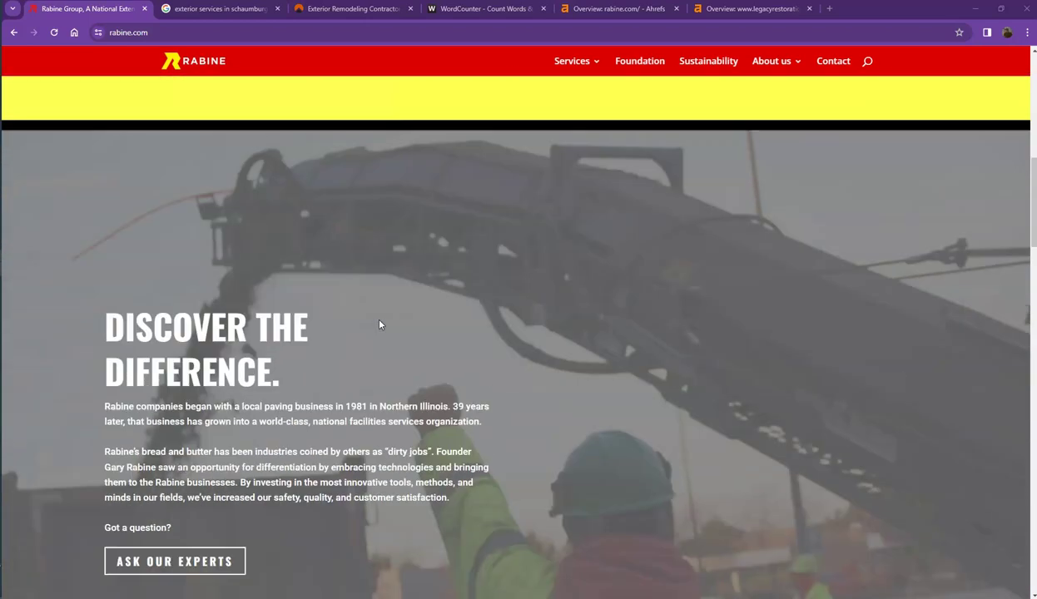
{"action": "scroll", "coordinate": [440, 335], "scroll_direction": "down", "scroll_amount": 6}
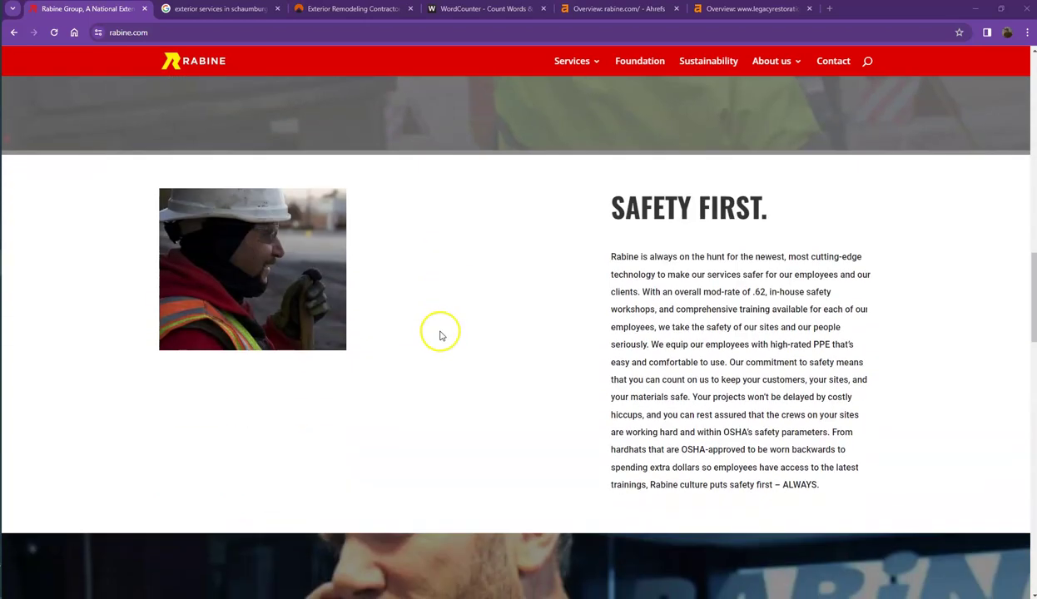
{"action": "scroll", "coordinate": [442, 339], "scroll_direction": "down", "scroll_amount": 10}
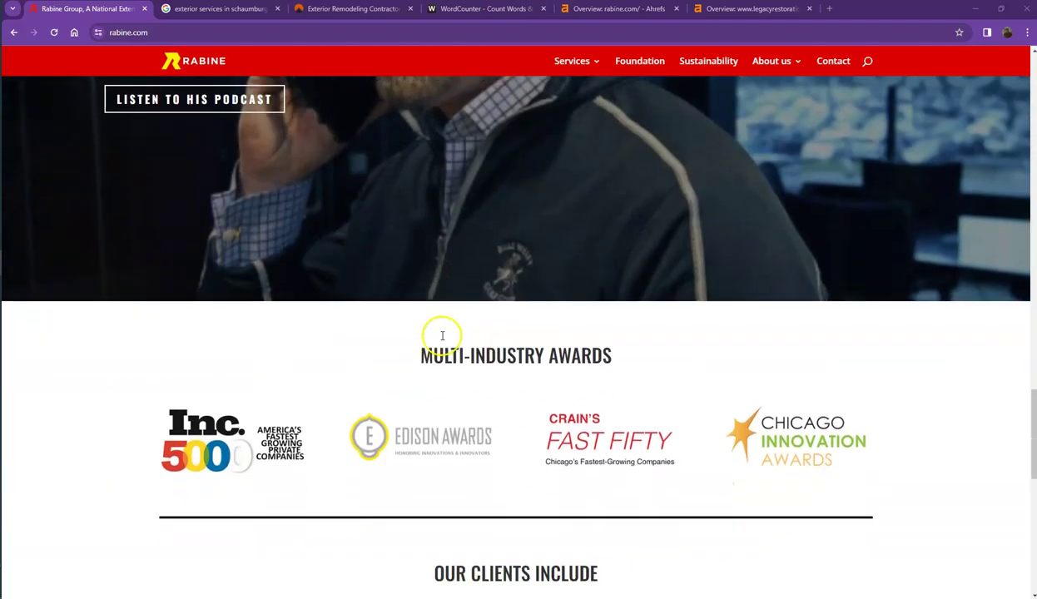
{"action": "scroll", "coordinate": [443, 338], "scroll_direction": "down", "scroll_amount": 5}
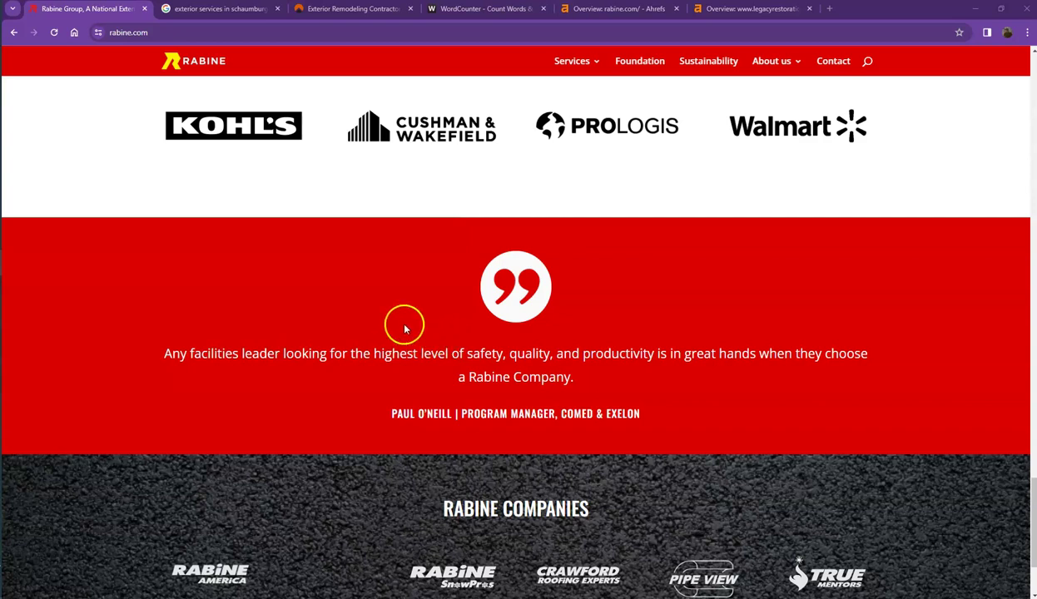
{"action": "scroll", "coordinate": [392, 291], "scroll_direction": "up", "scroll_amount": 1}
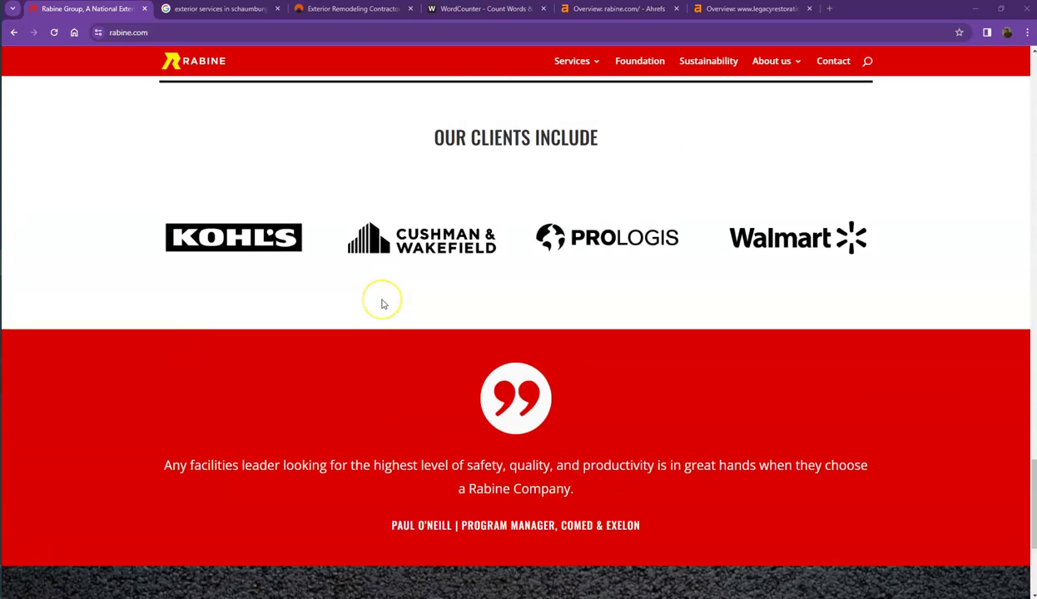
{"action": "scroll", "coordinate": [351, 305], "scroll_direction": "up", "scroll_amount": 2}
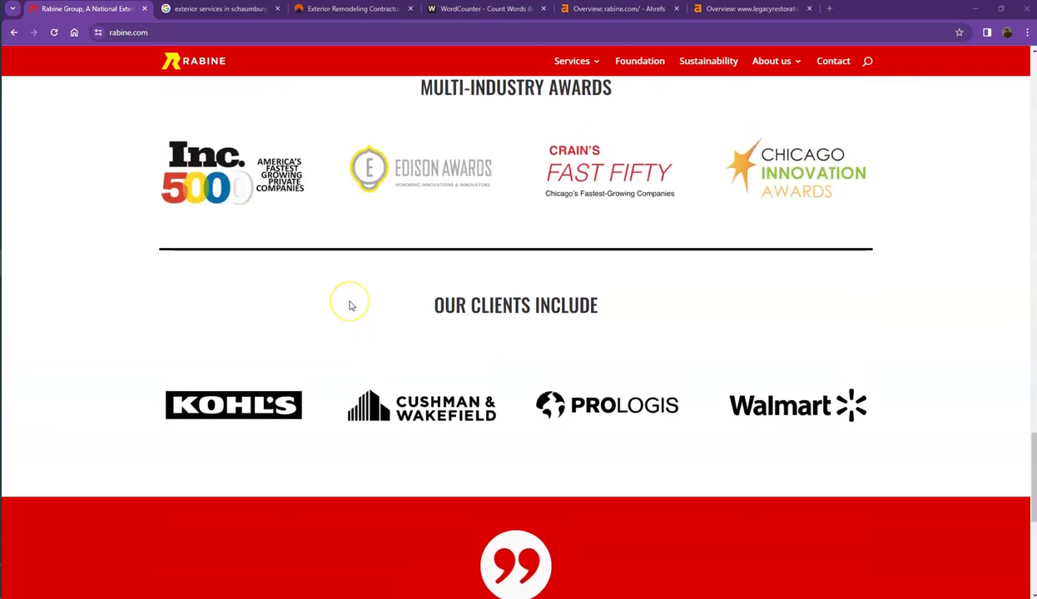
{"action": "scroll", "coordinate": [351, 305], "scroll_direction": "up", "scroll_amount": 3}
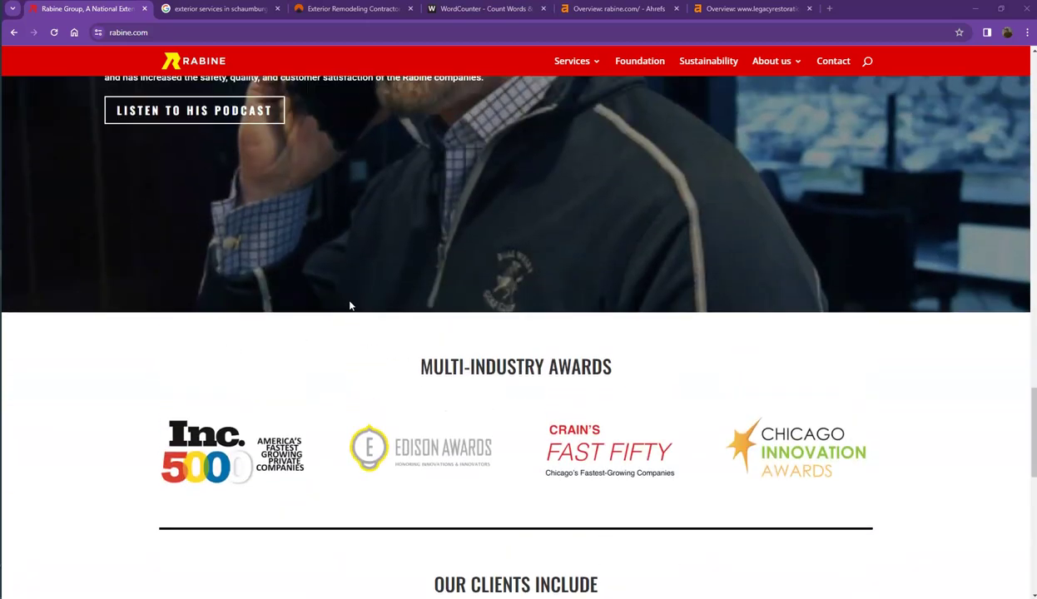
{"action": "scroll", "coordinate": [350, 304], "scroll_direction": "up", "scroll_amount": 4}
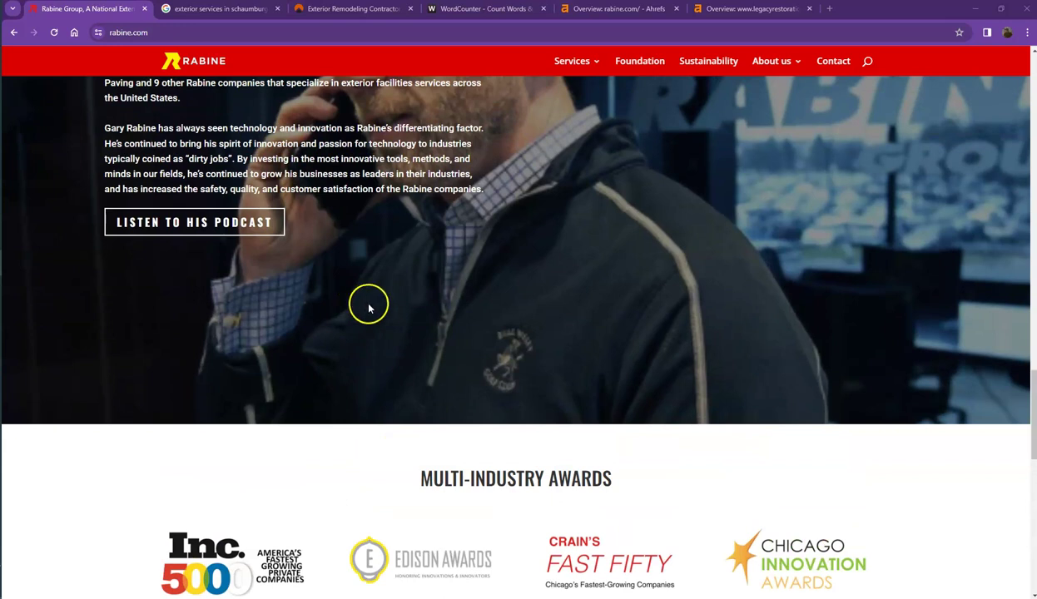
{"action": "scroll", "coordinate": [434, 298], "scroll_direction": "up", "scroll_amount": 7}
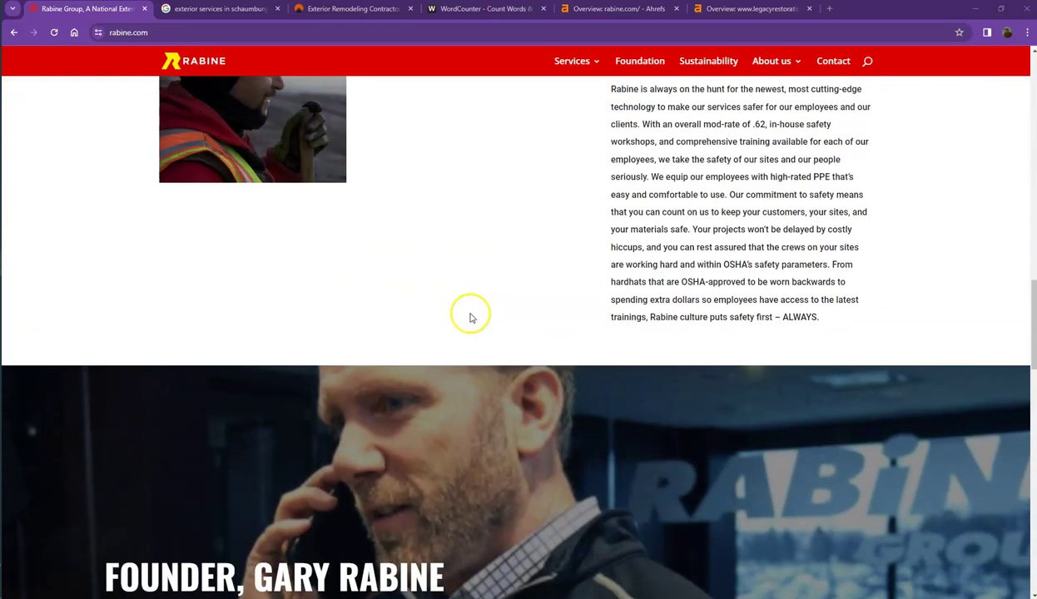
{"action": "scroll", "coordinate": [470, 318], "scroll_direction": "up", "scroll_amount": 8}
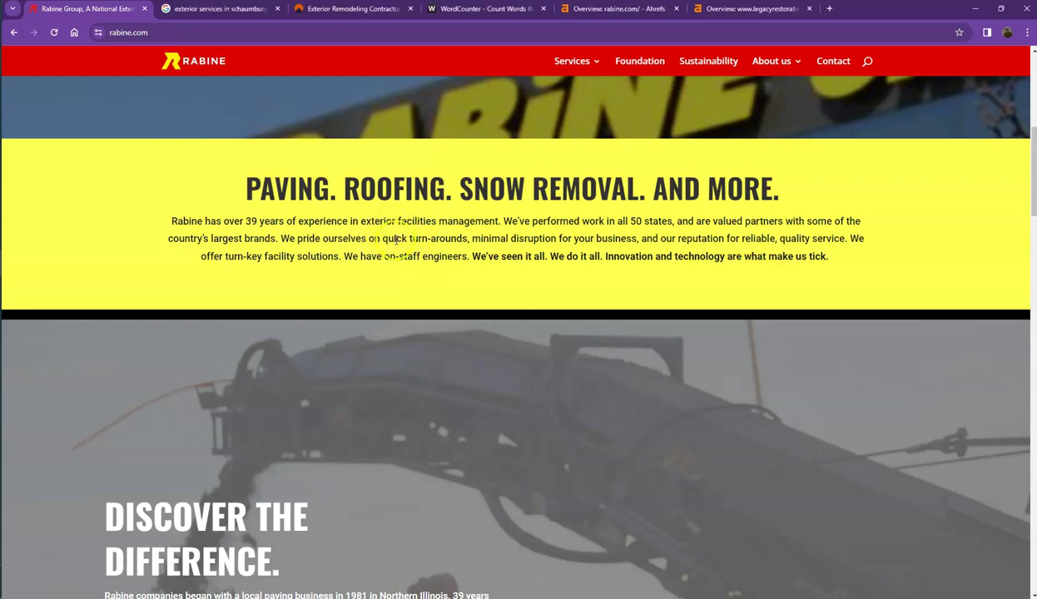
Copy the full text of the Rabine homepage into WordCounter and check its word count.
{"action": "key", "text": "ctrl+a"}
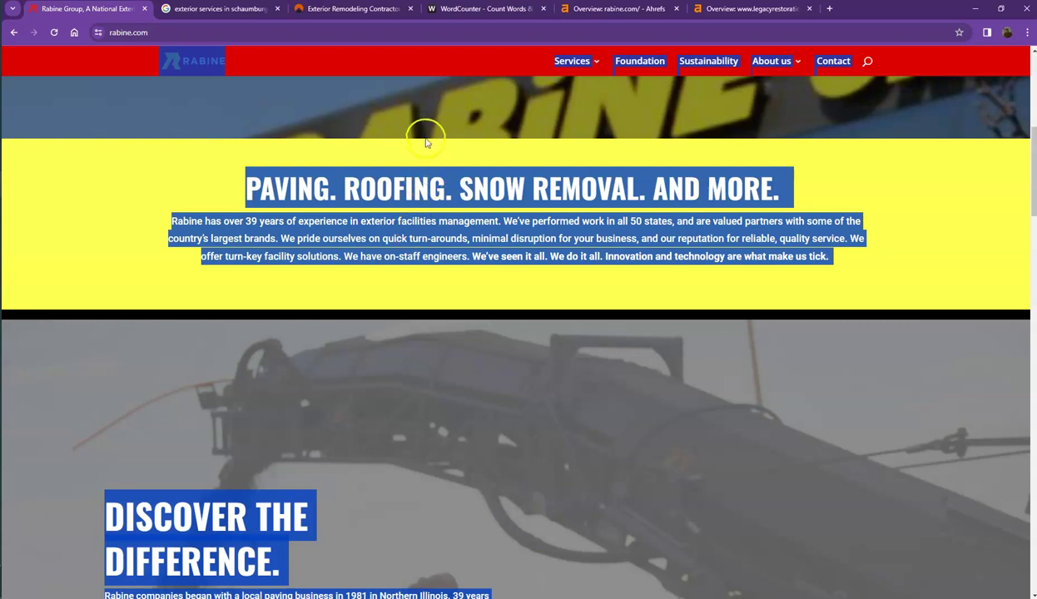
{"action": "left_click", "coordinate": [462, 10]}
{"action": "left_click", "coordinate": [367, 177]}
{"action": "key", "text": "ctrl+v"}
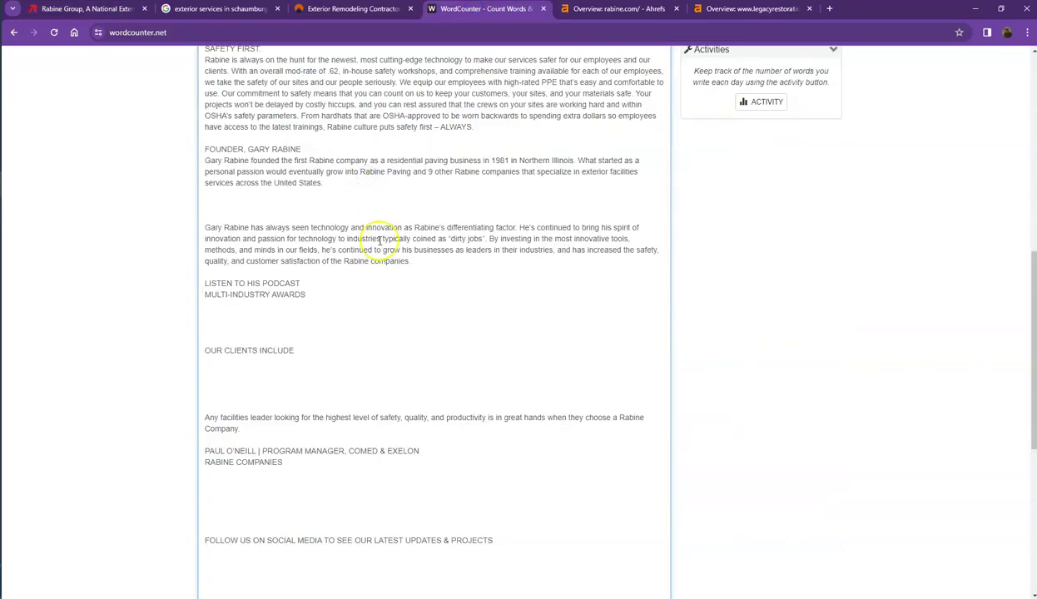
{"action": "scroll", "coordinate": [380, 240], "scroll_direction": "up", "scroll_amount": 5}
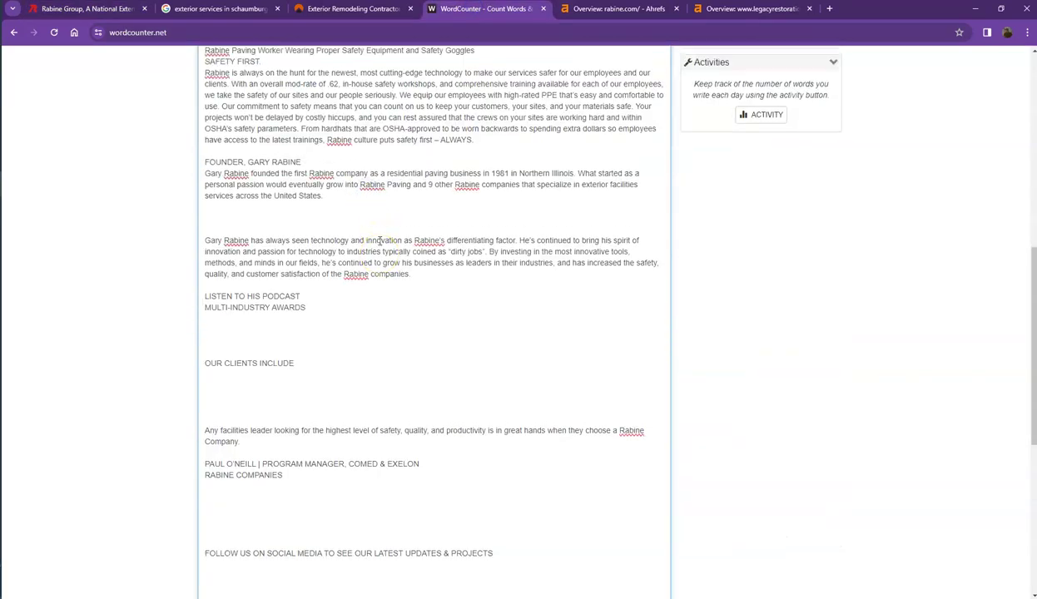
{"action": "scroll", "coordinate": [380, 241], "scroll_direction": "up", "scroll_amount": 1}
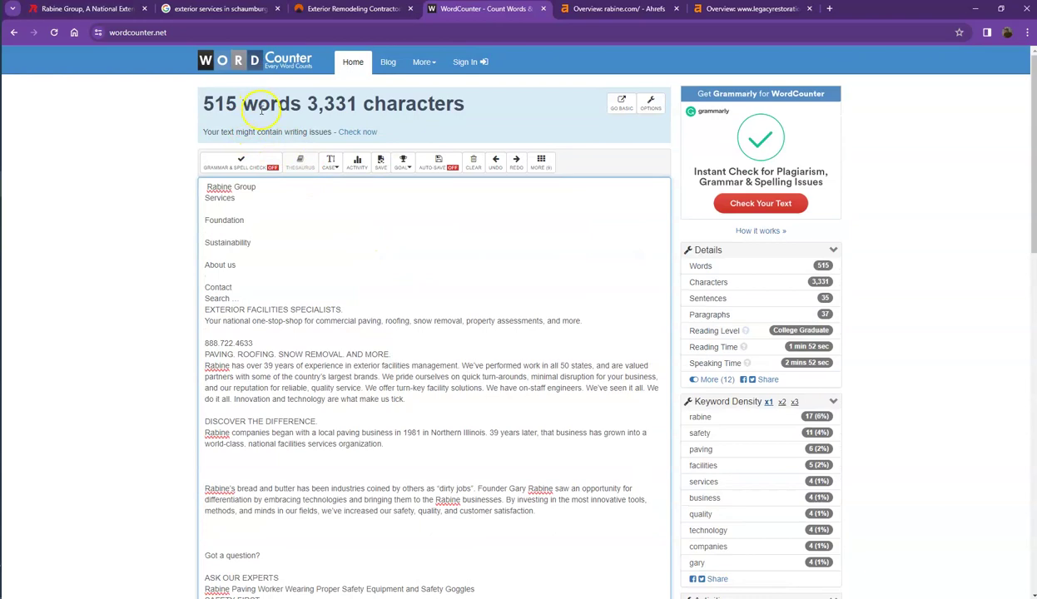
Return to the Rabine homepage, clear the text selection and re-examine the Discover the Difference section and hero banner.
{"action": "left_click", "coordinate": [116, 12]}
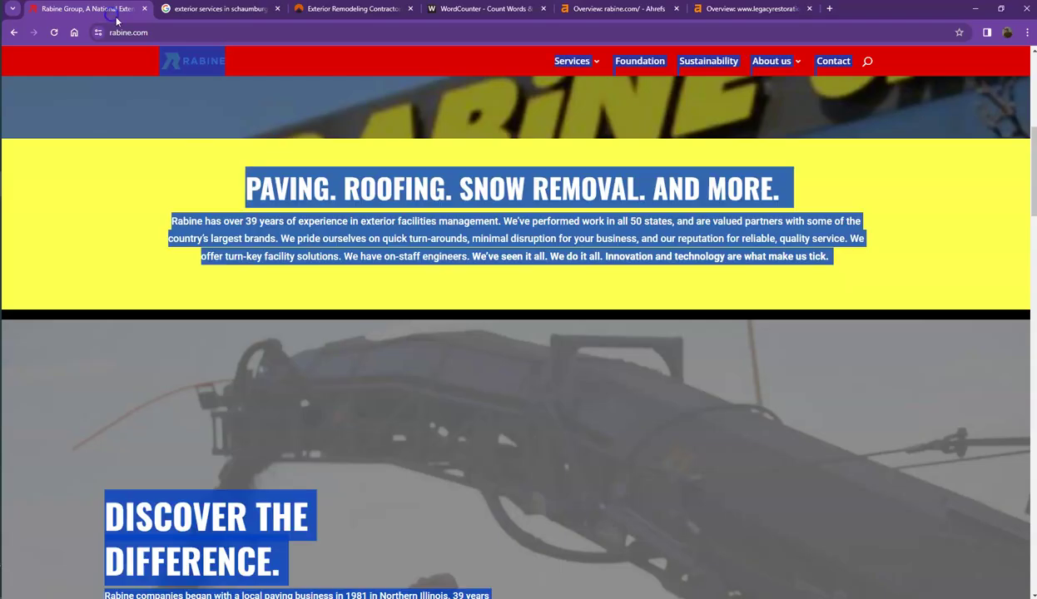
{"action": "left_click", "coordinate": [143, 169]}
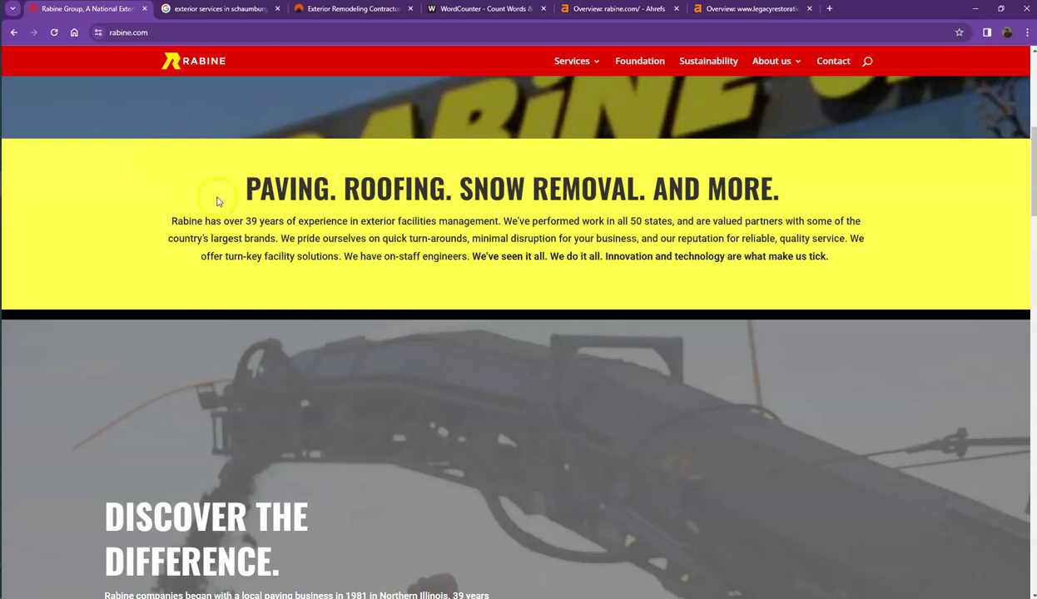
{"action": "scroll", "coordinate": [216, 202], "scroll_direction": "down", "scroll_amount": 4}
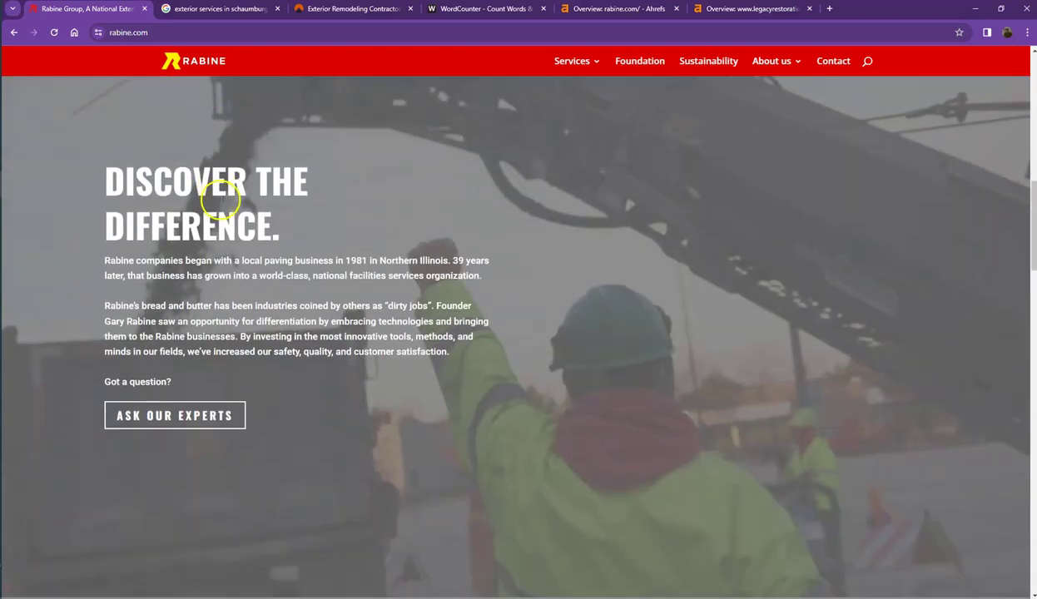
{"action": "scroll", "coordinate": [219, 200], "scroll_direction": "up", "scroll_amount": 10}
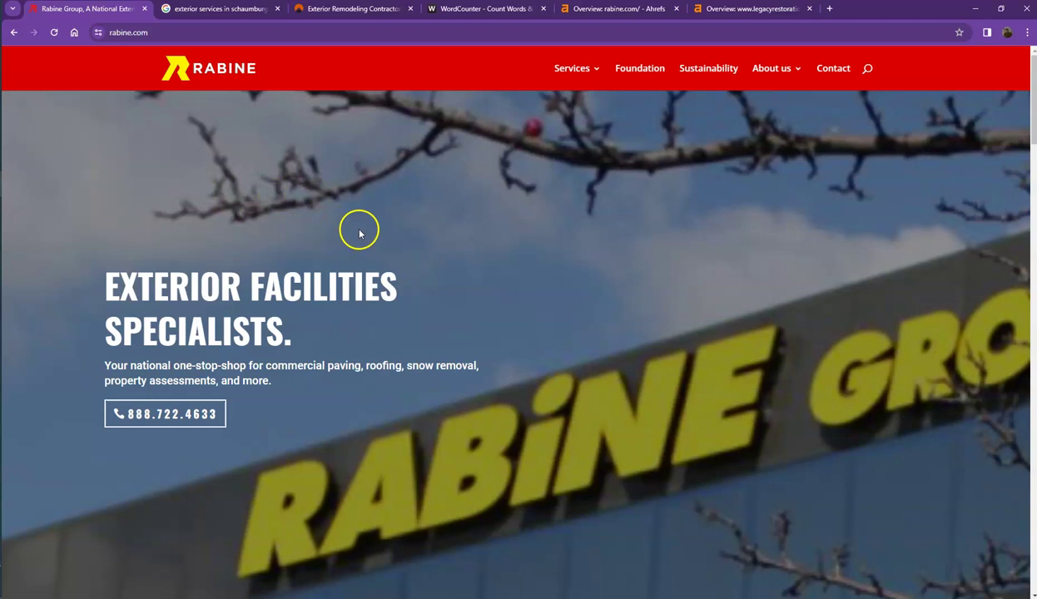
Examine the Google results for "exterior services in schaumburg il", covering the local business listings, map and organic results.
{"action": "left_click", "coordinate": [215, 9]}
{"action": "scroll", "coordinate": [200, 83], "scroll_direction": "up", "scroll_amount": 3}
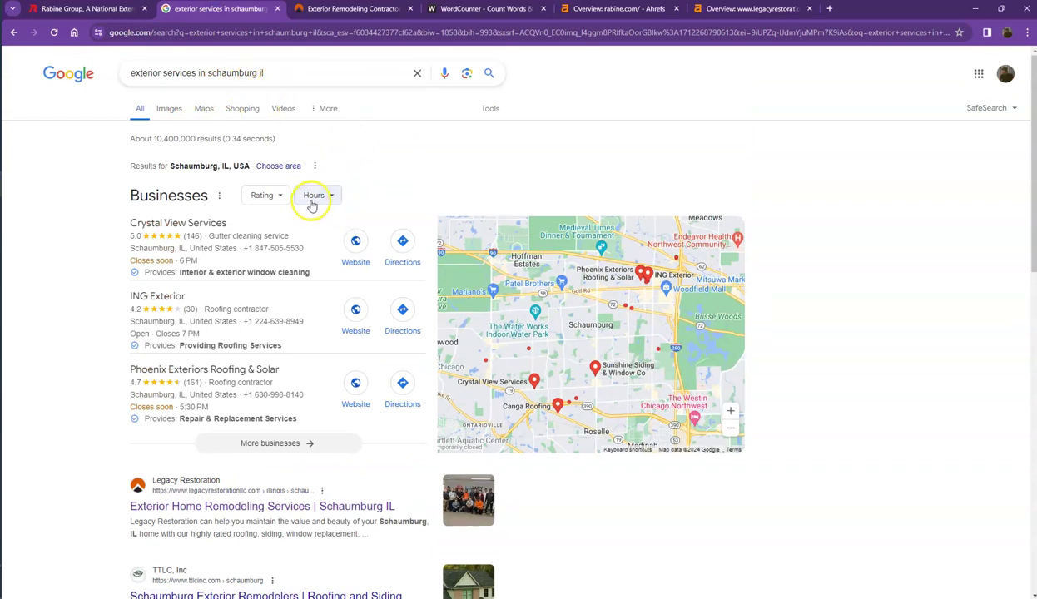
{"action": "left_click", "coordinate": [448, 223]}
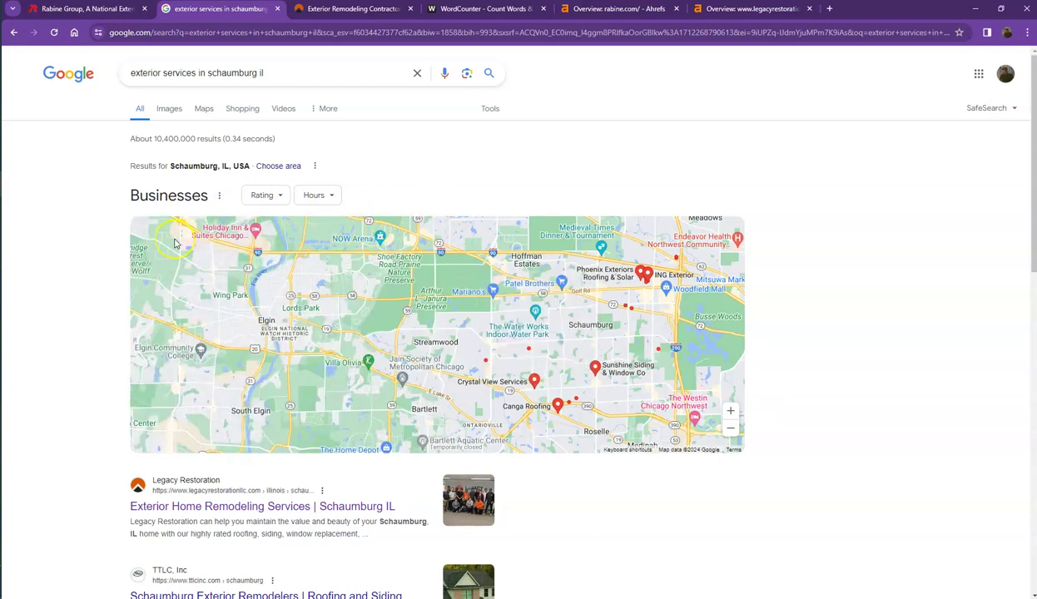
{"action": "left_click", "coordinate": [118, 219]}
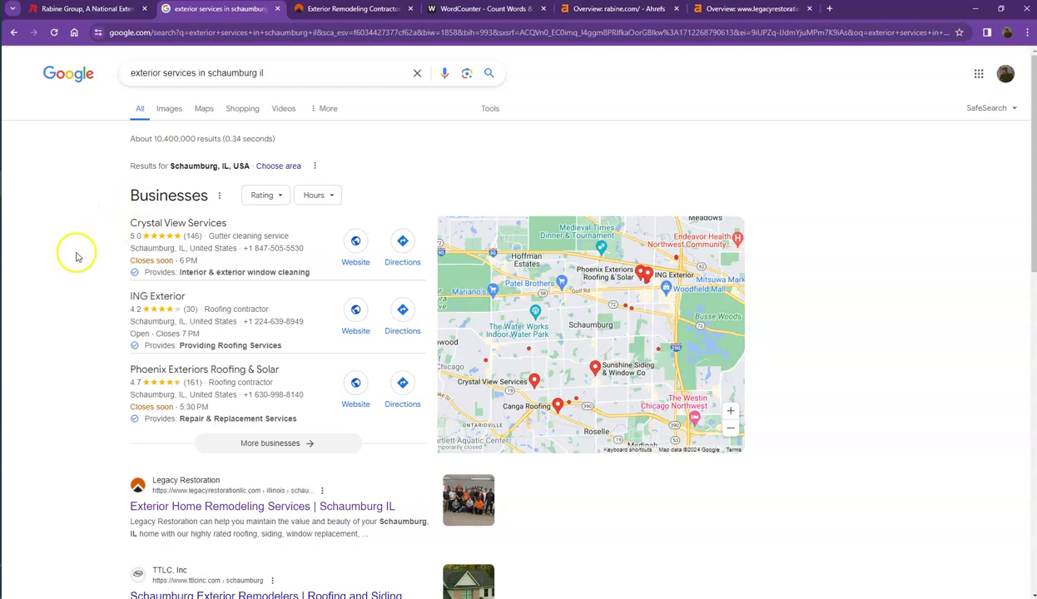
{"action": "scroll", "coordinate": [83, 250], "scroll_direction": "down", "scroll_amount": 4}
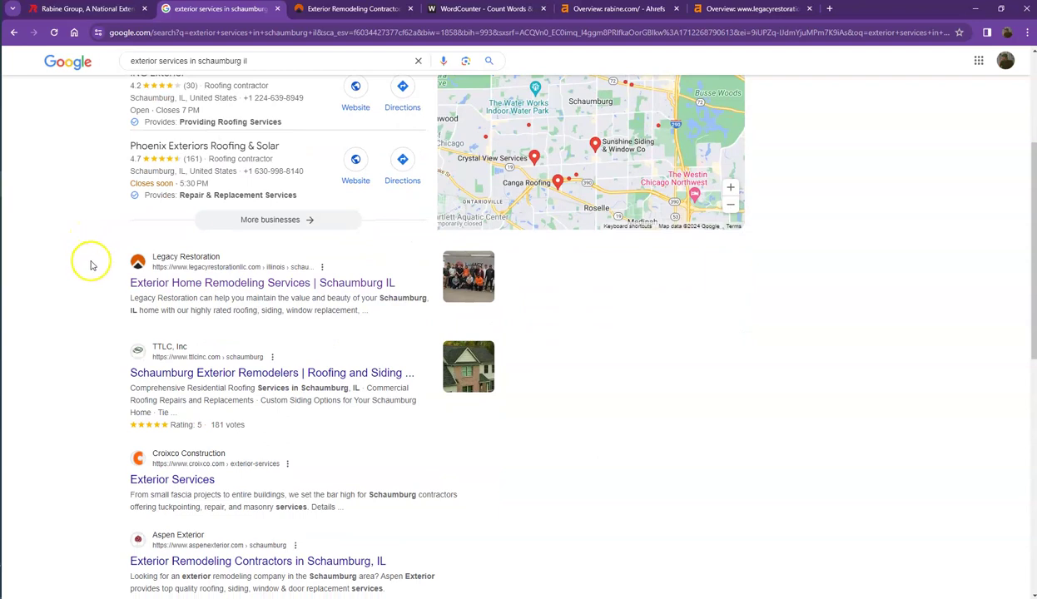
{"action": "scroll", "coordinate": [87, 264], "scroll_direction": "down", "scroll_amount": 2}
{"action": "scroll", "coordinate": [91, 265], "scroll_direction": "down", "scroll_amount": 2}
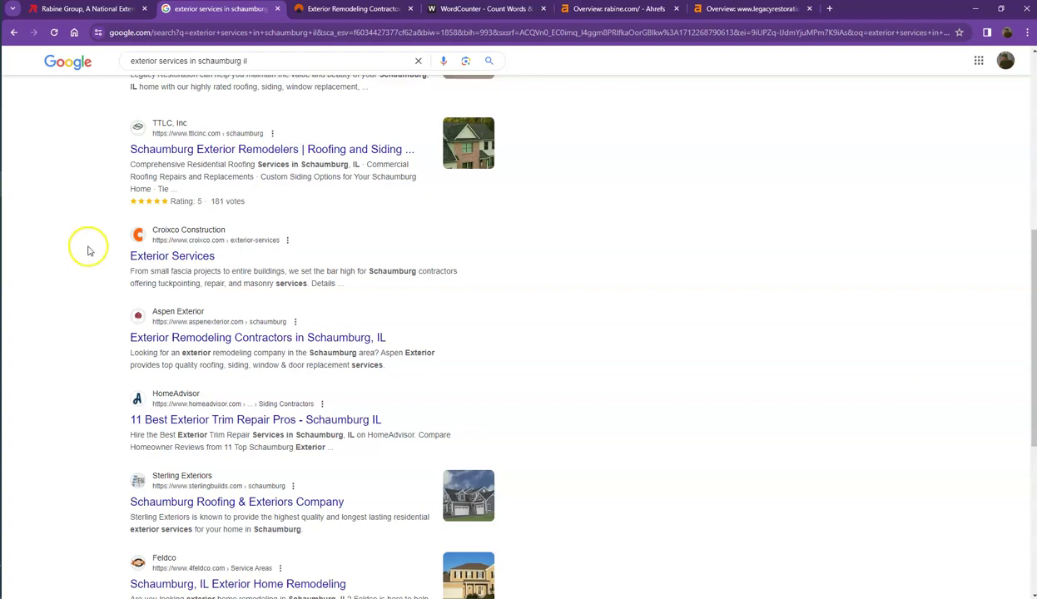
{"action": "scroll", "coordinate": [208, 143], "scroll_direction": "up", "scroll_amount": 2}
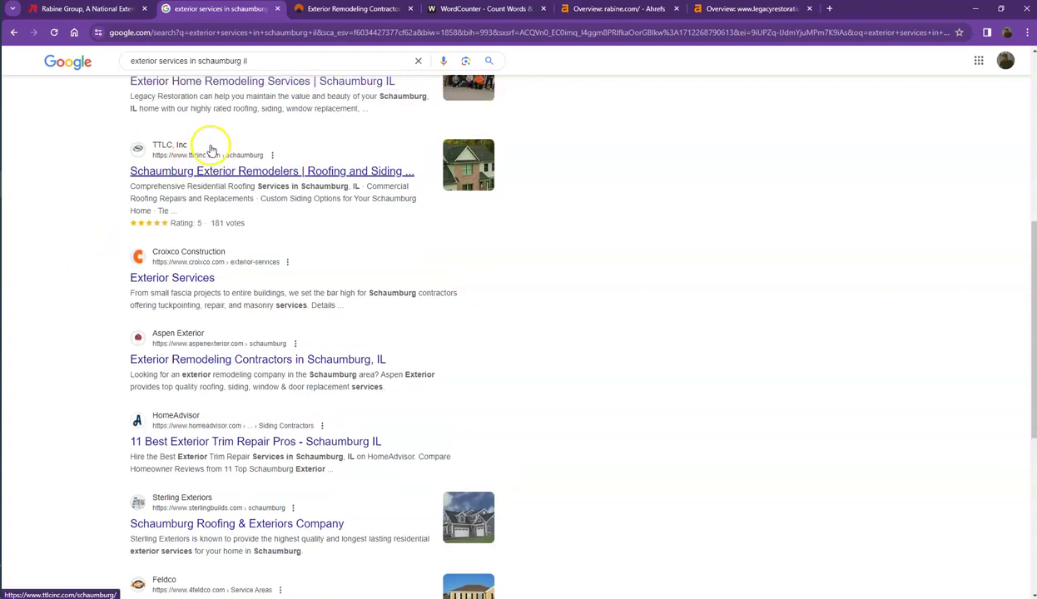
Look over the Legacy Restoration homepage, replace the WordCounter text with that page's full text and check its word count.
{"action": "left_click", "coordinate": [330, 10]}
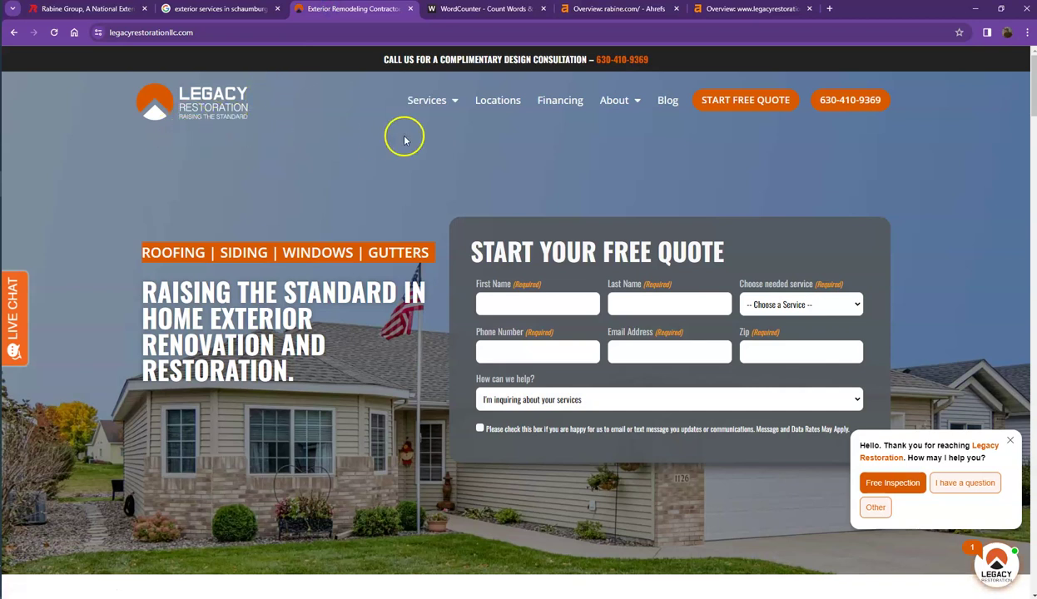
{"action": "scroll", "coordinate": [398, 187], "scroll_direction": "down", "scroll_amount": 3}
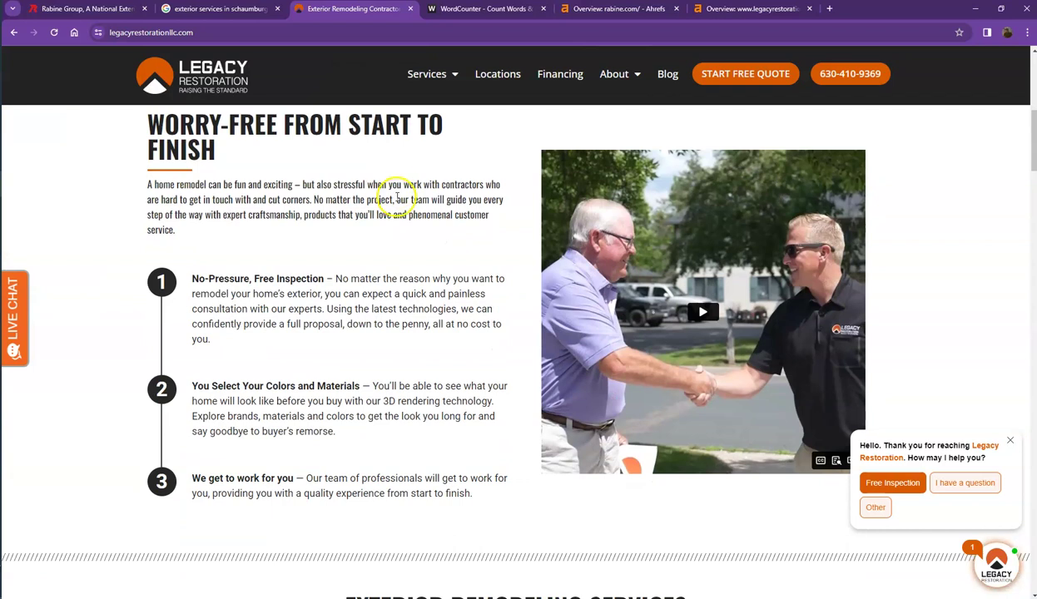
{"action": "scroll", "coordinate": [398, 200], "scroll_direction": "down", "scroll_amount": 5}
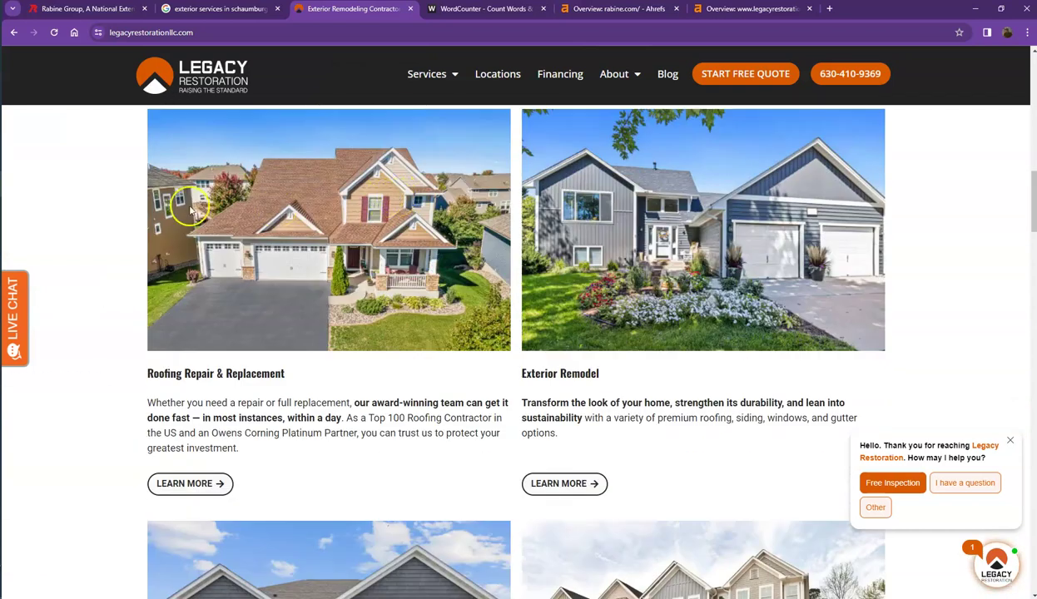
{"action": "key", "text": "ctrl+a"}
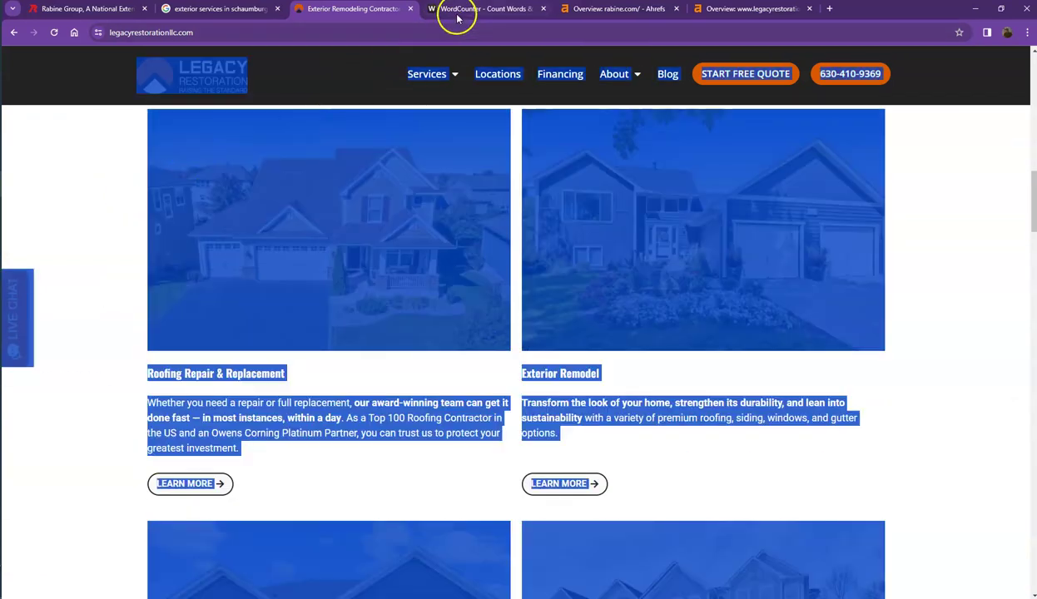
{"action": "left_click", "coordinate": [450, 10]}
{"action": "left_click", "coordinate": [351, 218]}
{"action": "key", "text": "ctrl+a"}
{"action": "key", "text": "ctrl+v"}
{"action": "scroll", "coordinate": [358, 229], "scroll_direction": "up", "scroll_amount": 10}
{"action": "scroll", "coordinate": [364, 235], "scroll_direction": "up", "scroll_amount": 10}
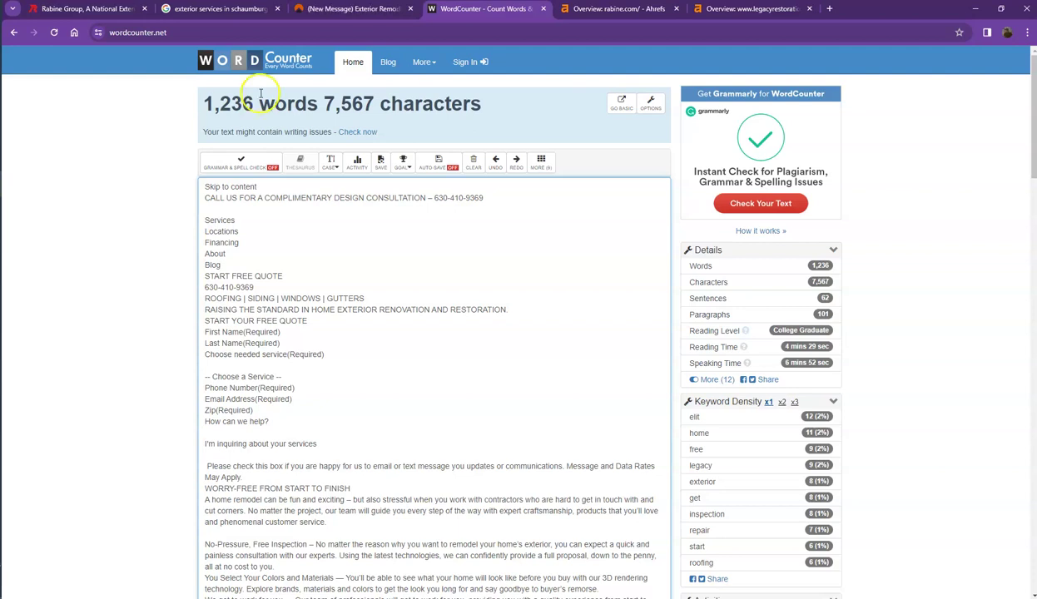
Examine the backlinks and referring domains in the Ahrefs overview of rabine.com.
{"action": "left_click", "coordinate": [606, 15]}
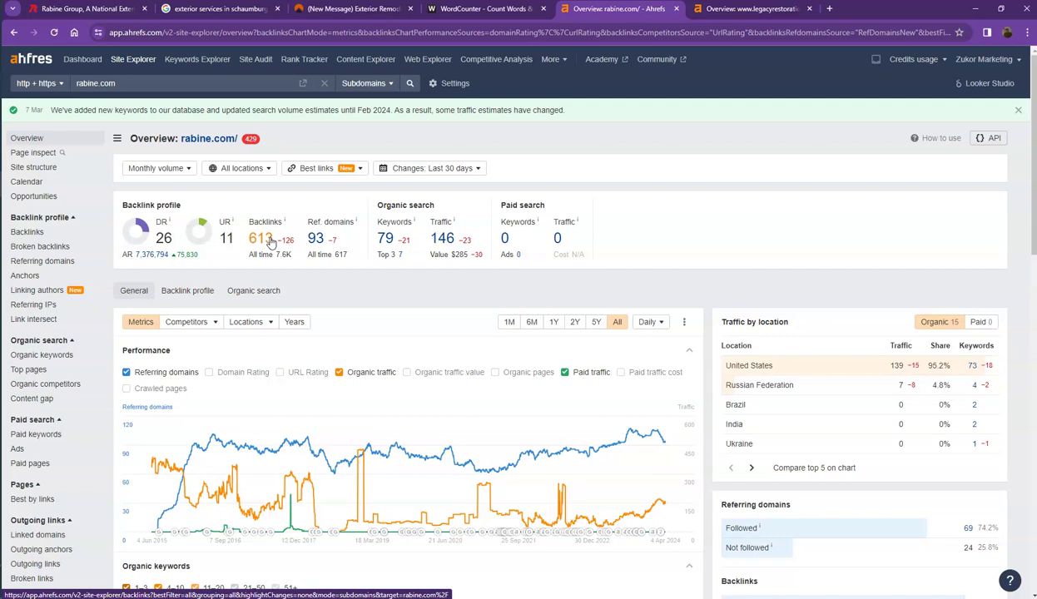
{"action": "left_click", "coordinate": [269, 243]}
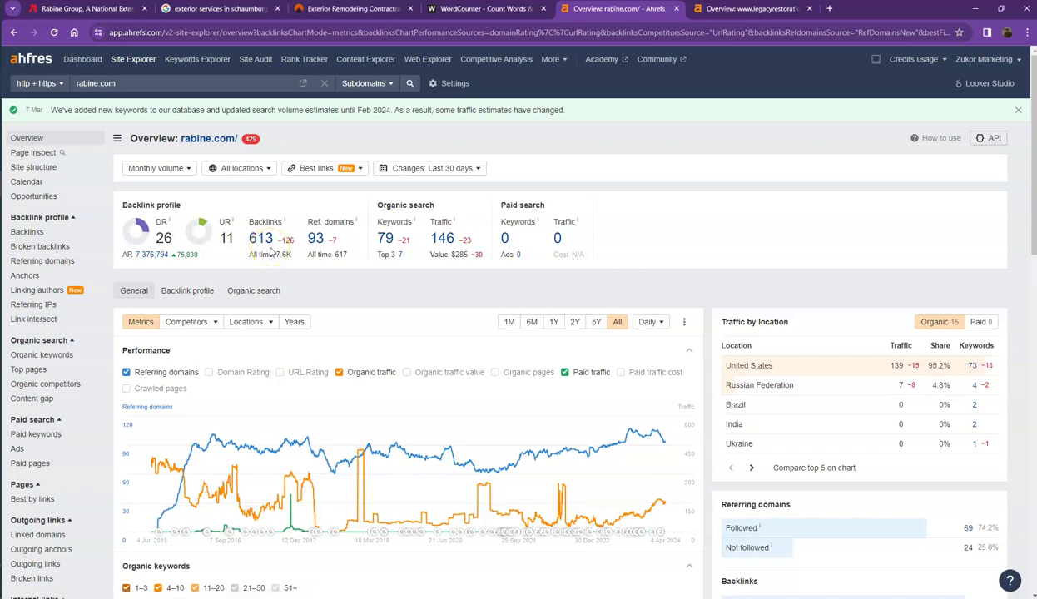
{"action": "left_click", "coordinate": [312, 240]}
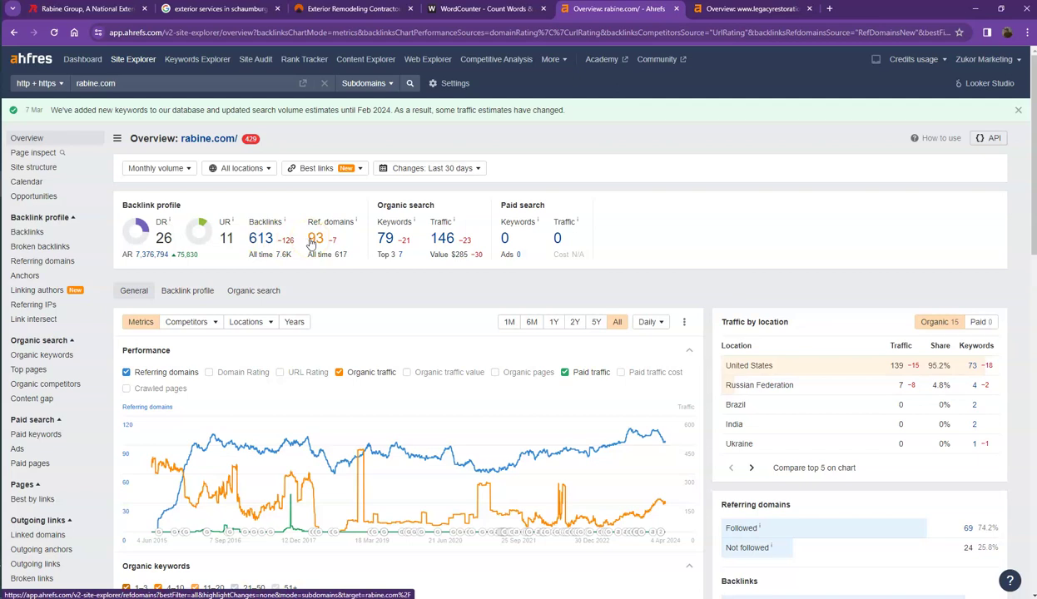
{"action": "left_click", "coordinate": [320, 242]}
{"action": "left_click", "coordinate": [260, 241]}
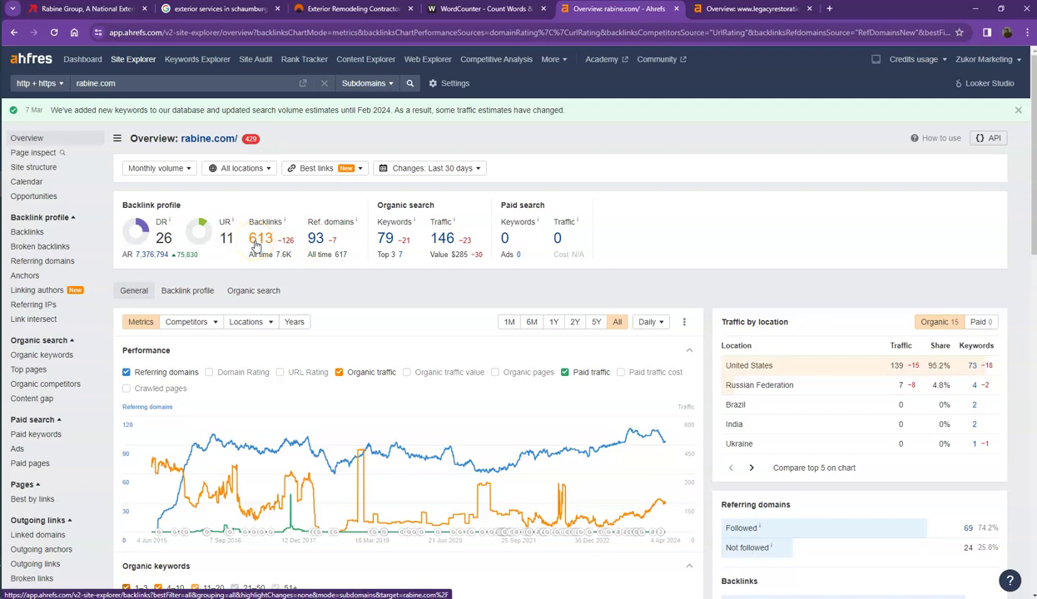
Compare the backlink, referring domain and organic search metrics in the Ahrefs overviews of rabine.com and legacyrestorationllc.com.
{"action": "left_click", "coordinate": [751, 10]}
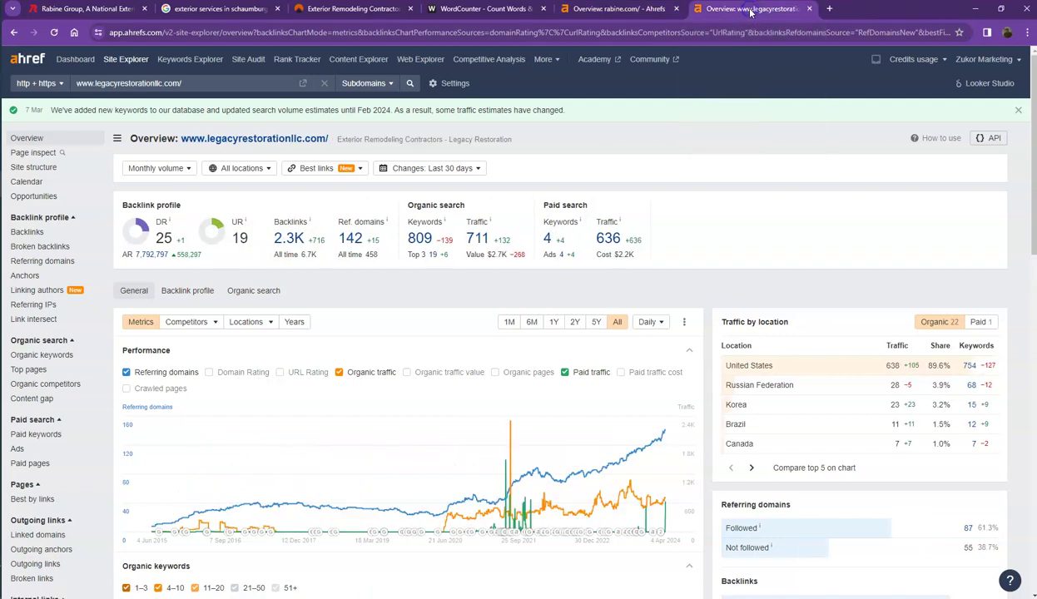
{"action": "left_click", "coordinate": [642, 14]}
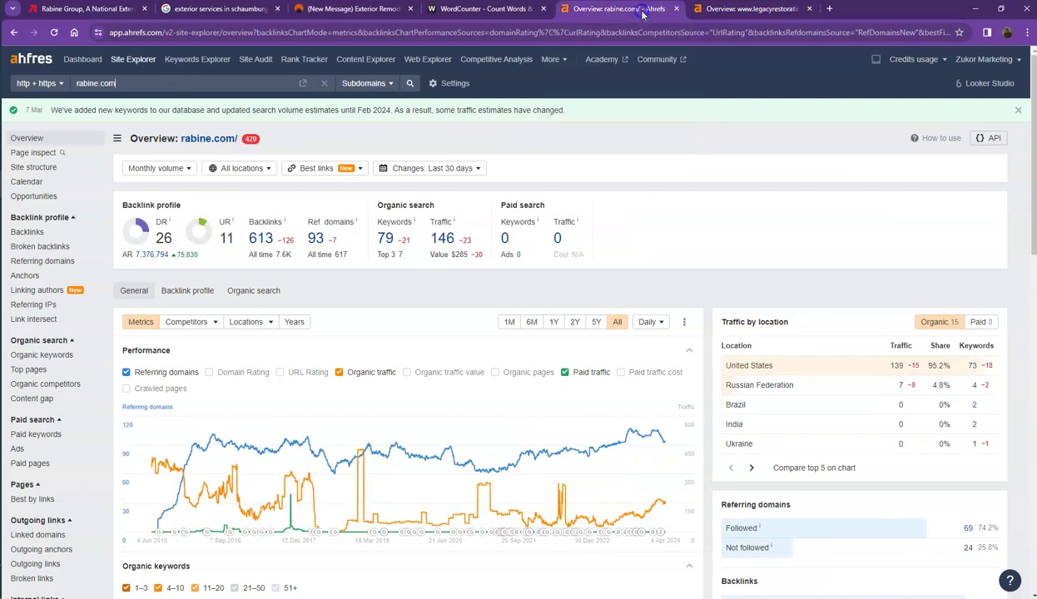
{"action": "left_click", "coordinate": [726, 14]}
{"action": "left_click", "coordinate": [671, 11]}
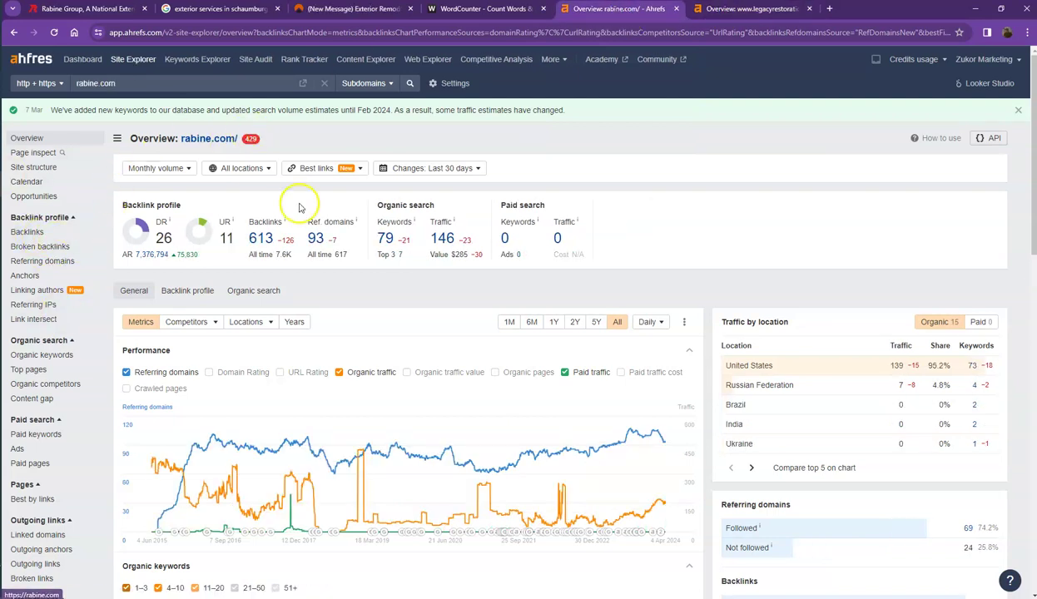
{"action": "left_click", "coordinate": [736, 14]}
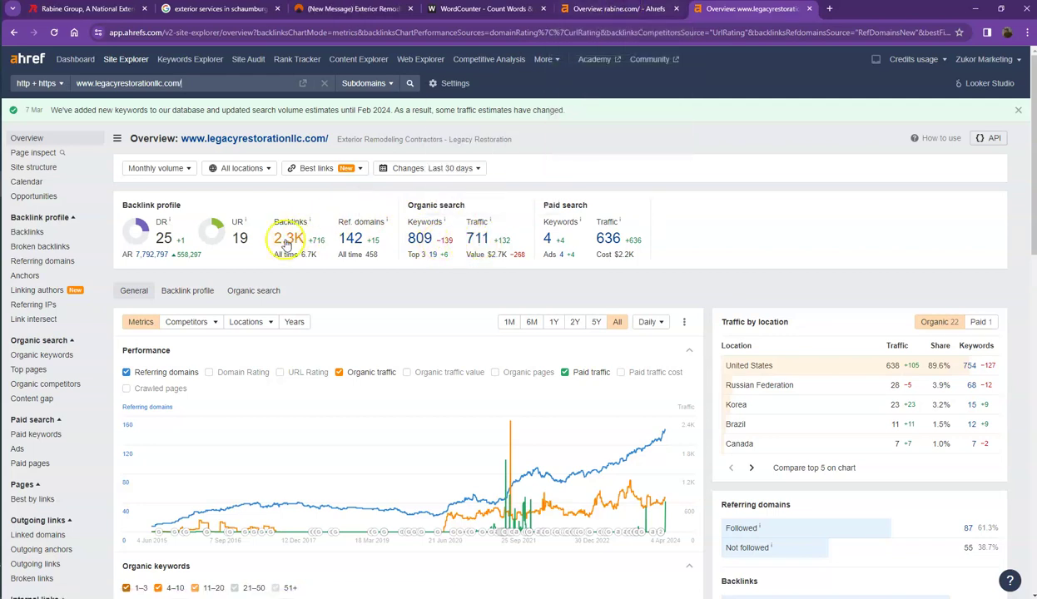
{"action": "left_click", "coordinate": [598, 9]}
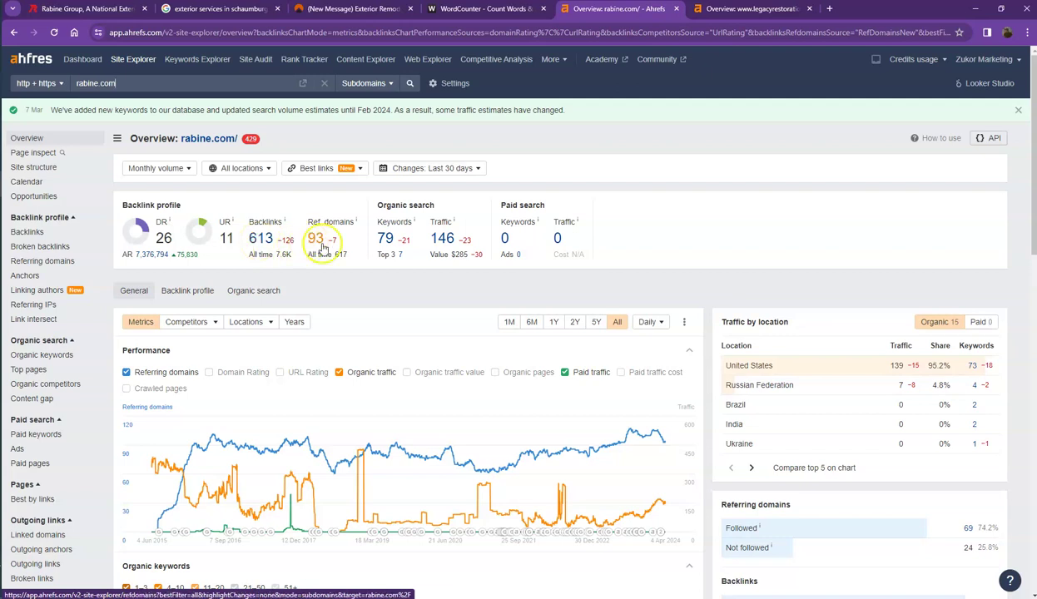
{"action": "left_click", "coordinate": [281, 263]}
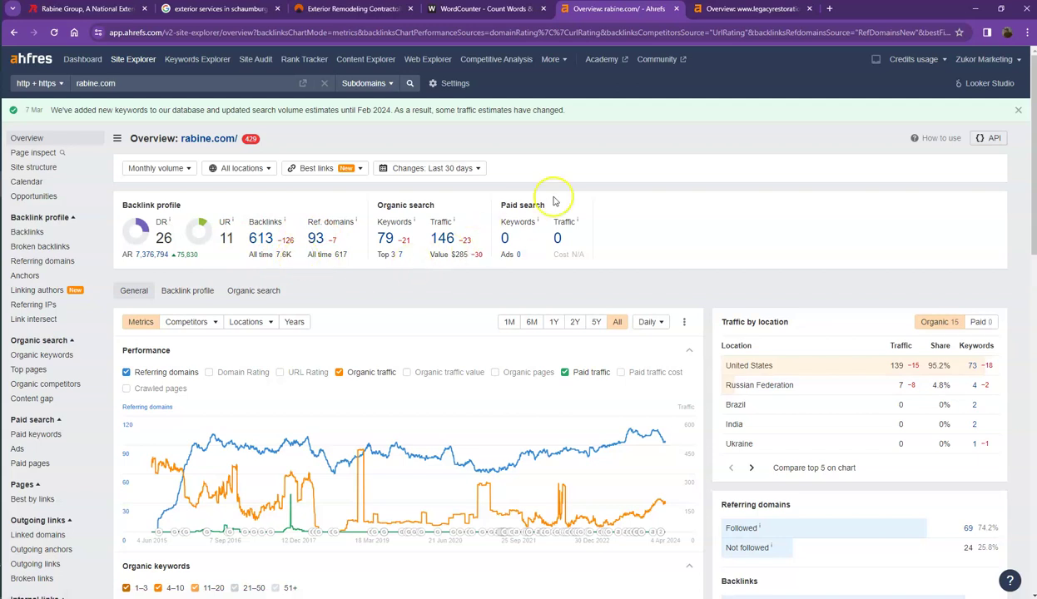
From the legacyrestorationllc.com overview, open the referring domains and organic keywords reports in separate new browser tabs.
{"action": "left_click", "coordinate": [710, 10]}
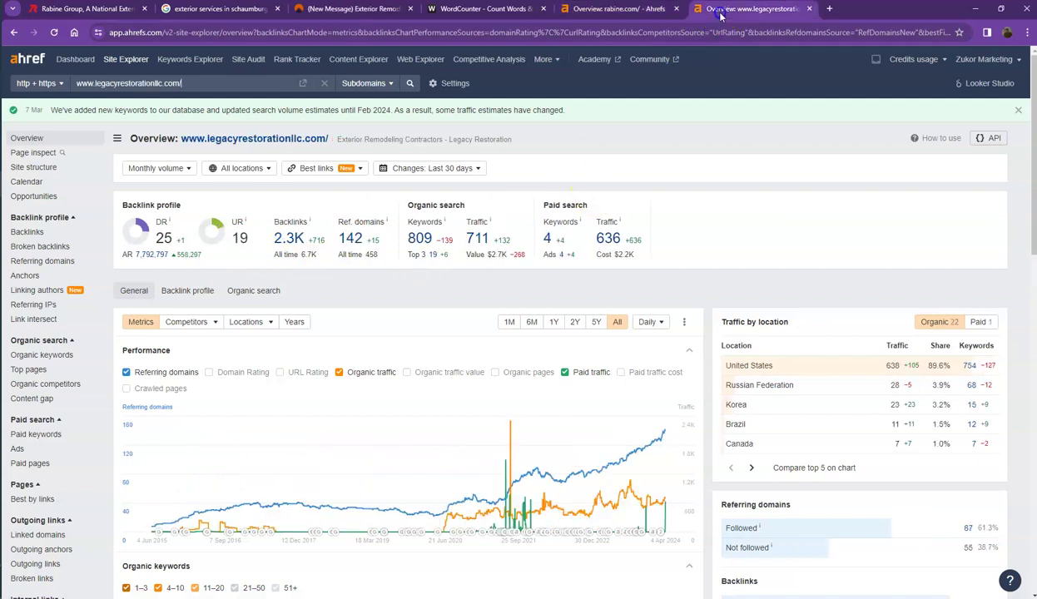
{"action": "right_click", "coordinate": [349, 238]}
{"action": "left_click", "coordinate": [388, 247]}
{"action": "right_click", "coordinate": [426, 237]}
{"action": "left_click", "coordinate": [464, 246]}
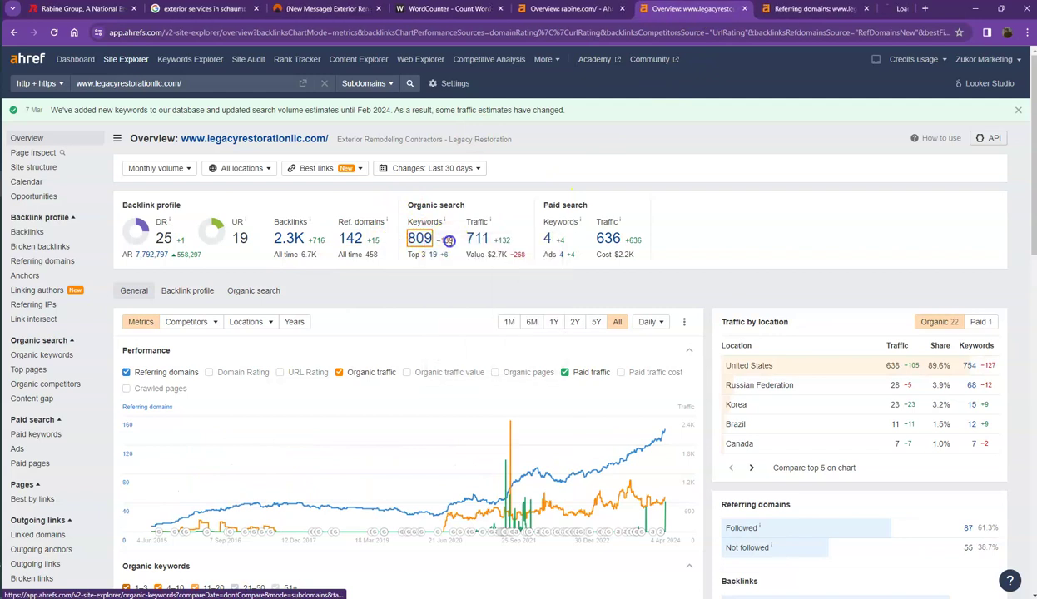
Examine the list of domains linking to legacyrestorationllc.com, going through all three pages of the referring domains report.
{"action": "left_click", "coordinate": [740, 10]}
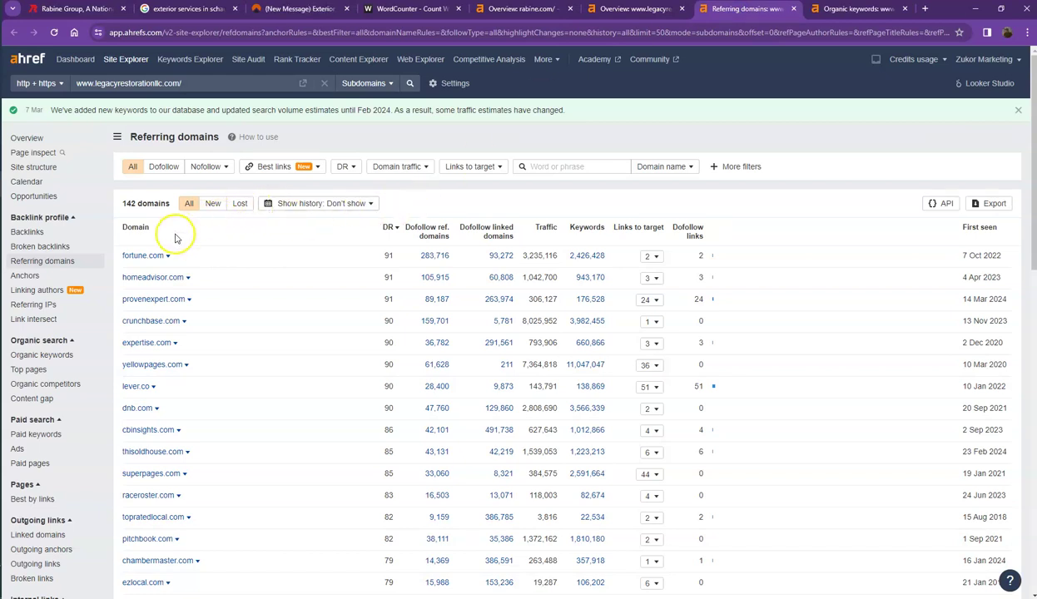
{"action": "scroll", "coordinate": [313, 218], "scroll_direction": "down", "scroll_amount": 2}
{"action": "scroll", "coordinate": [312, 218], "scroll_direction": "down", "scroll_amount": 7}
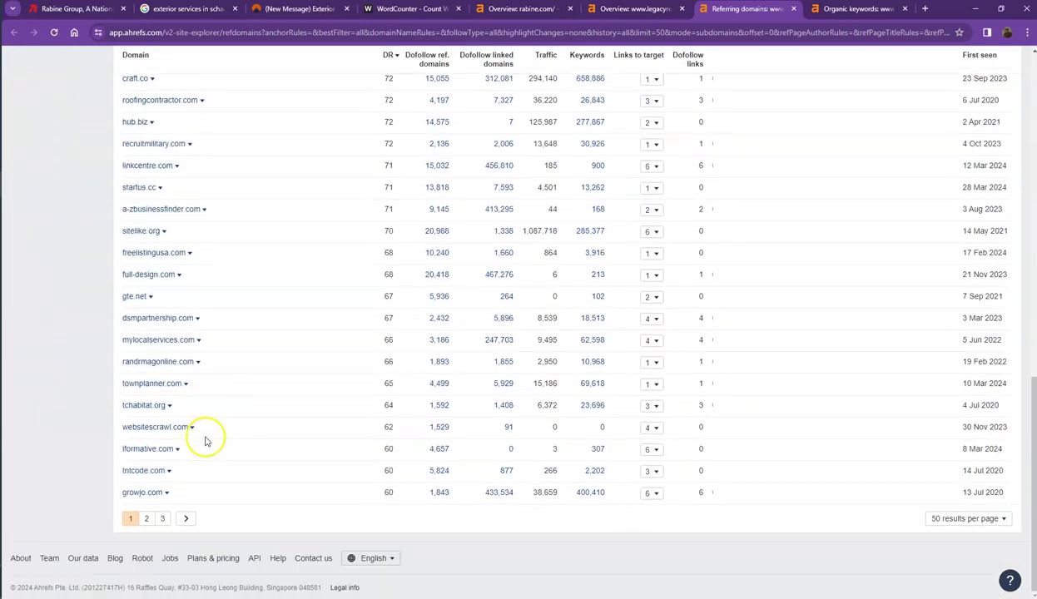
{"action": "left_click", "coordinate": [144, 519]}
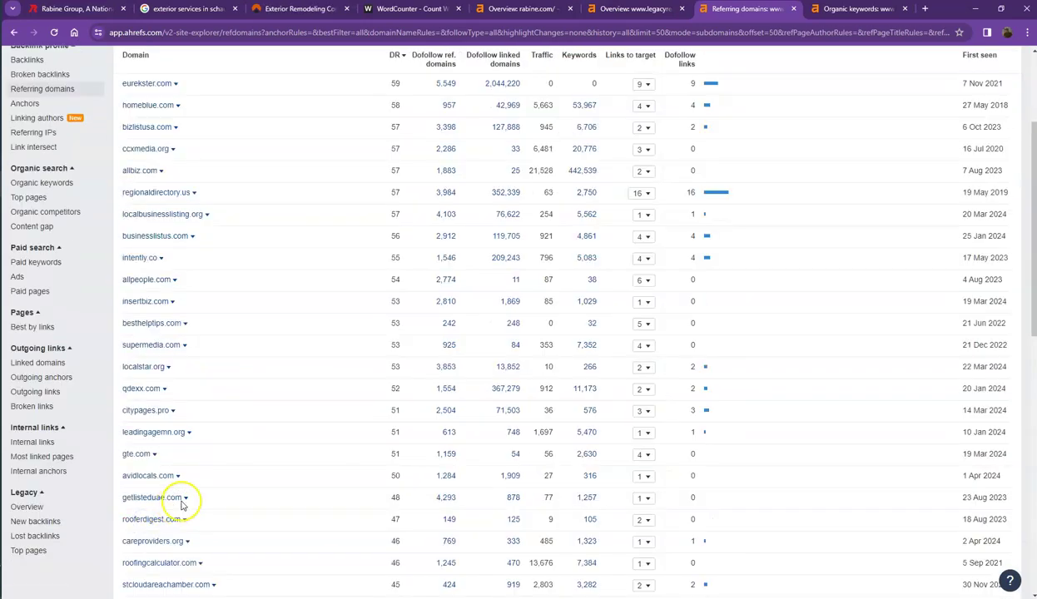
{"action": "scroll", "coordinate": [182, 505], "scroll_direction": "down", "scroll_amount": 8}
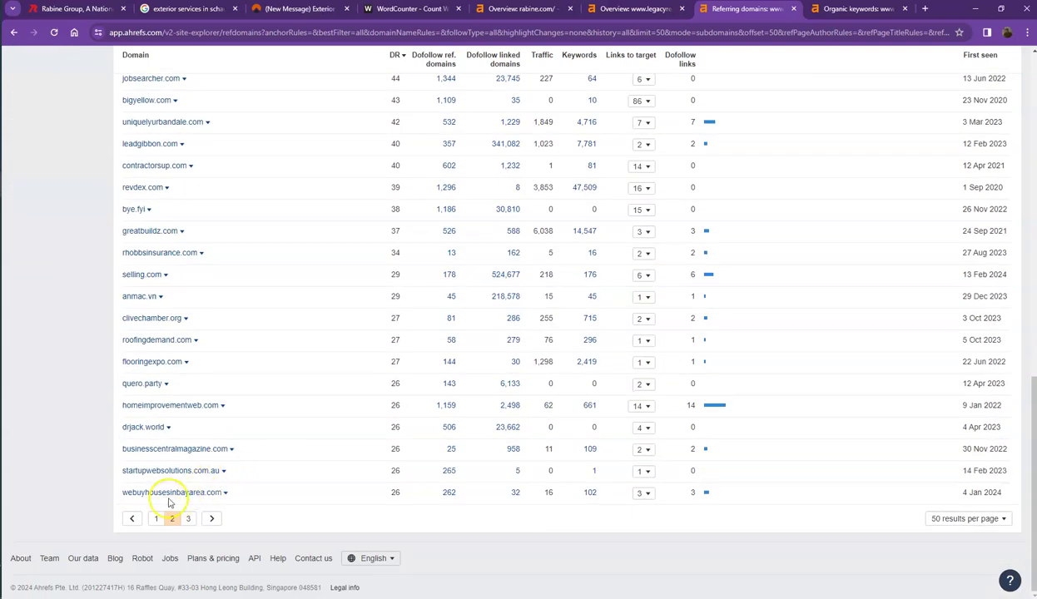
{"action": "left_click", "coordinate": [188, 518]}
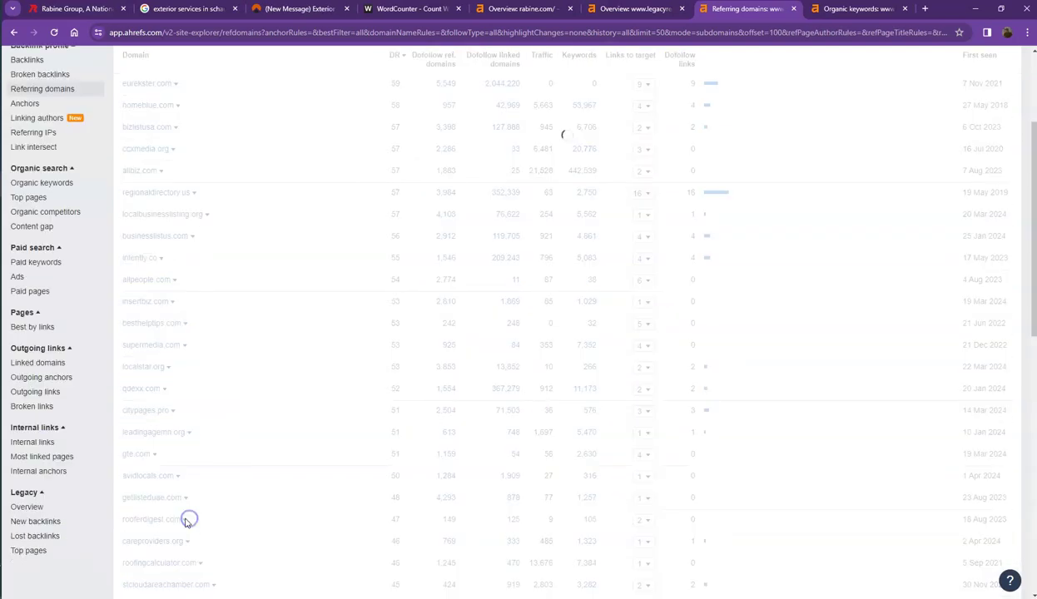
Examine the organic keywords of legacyrestorationllc.com through page 4 of the report, and close both detailed report tabs.
{"action": "left_click", "coordinate": [838, 11]}
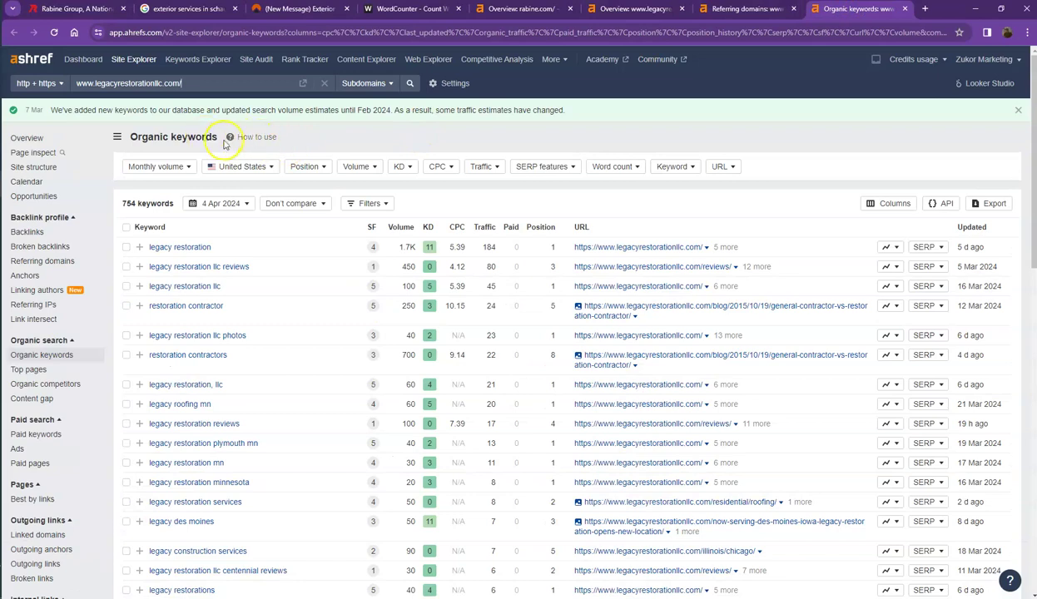
{"action": "scroll", "coordinate": [175, 162], "scroll_direction": "down", "scroll_amount": 12}
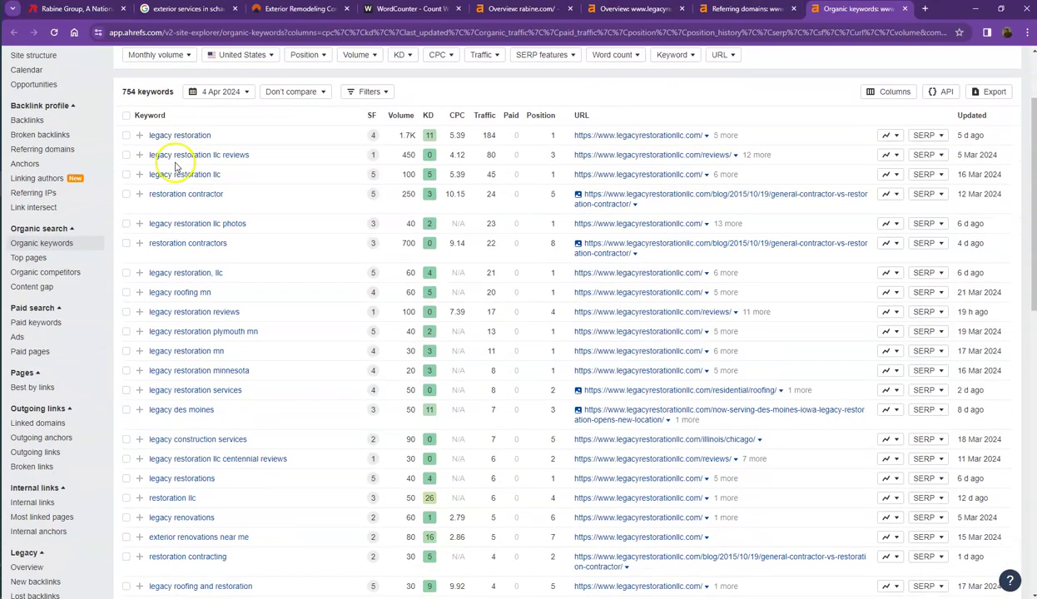
{"action": "scroll", "coordinate": [185, 235], "scroll_direction": "down", "scroll_amount": 2}
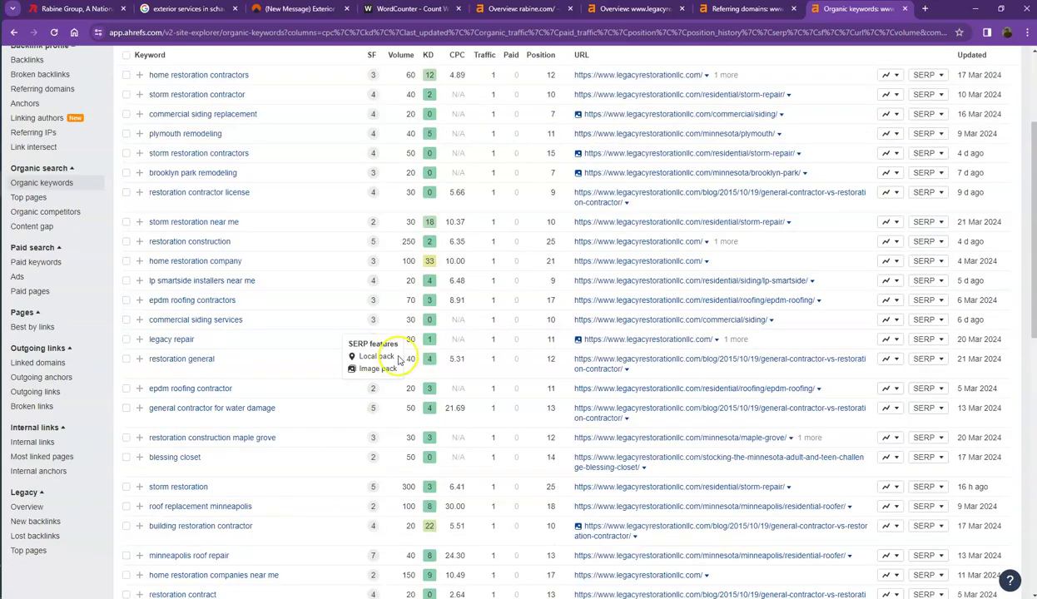
{"action": "scroll", "coordinate": [407, 204], "scroll_direction": "down", "scroll_amount": 10}
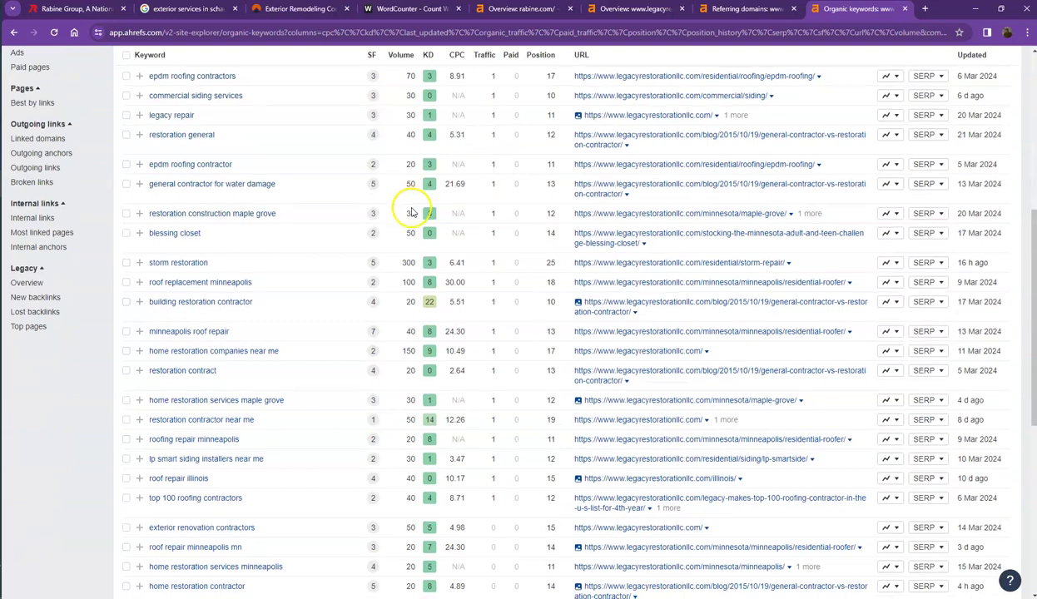
{"action": "scroll", "coordinate": [407, 265], "scroll_direction": "down", "scroll_amount": 5}
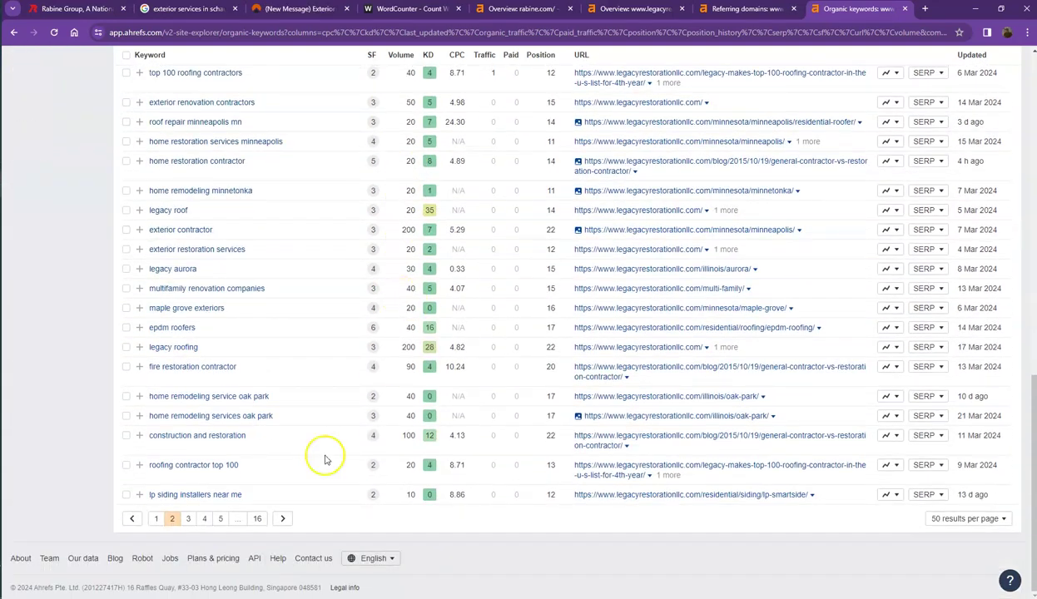
{"action": "left_click", "coordinate": [192, 520]}
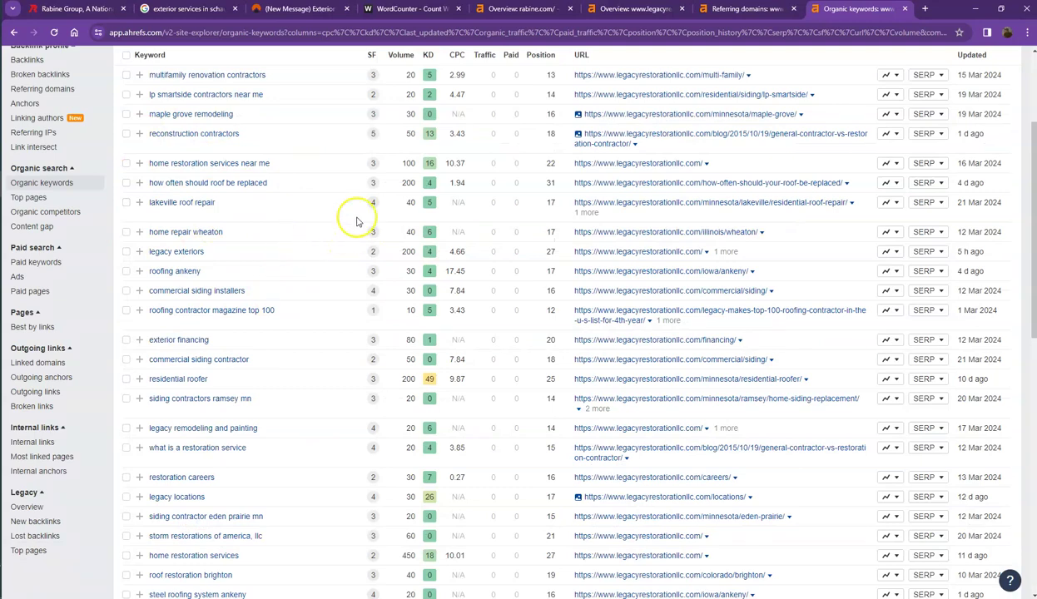
{"action": "scroll", "coordinate": [406, 271], "scroll_direction": "down", "scroll_amount": 3}
{"action": "scroll", "coordinate": [407, 271], "scroll_direction": "down", "scroll_amount": 5}
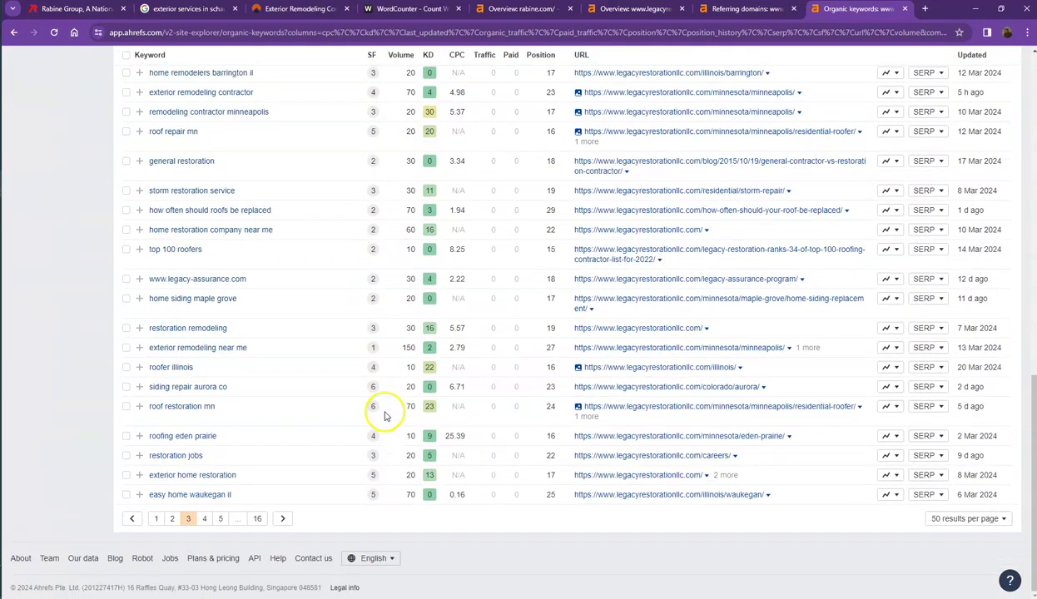
{"action": "left_click", "coordinate": [203, 520]}
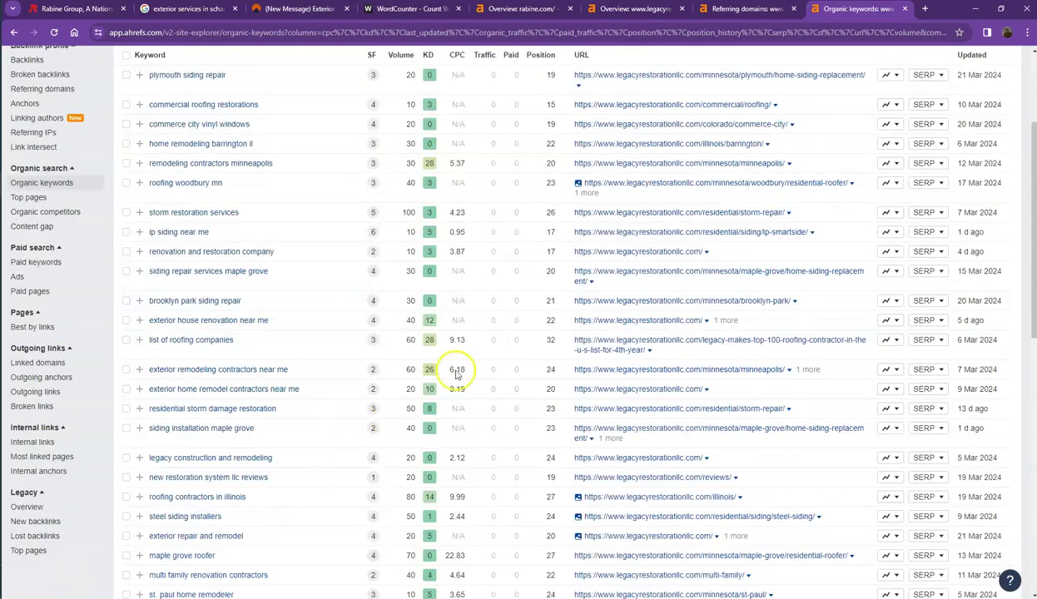
{"action": "scroll", "coordinate": [324, 210], "scroll_direction": "down", "scroll_amount": 12}
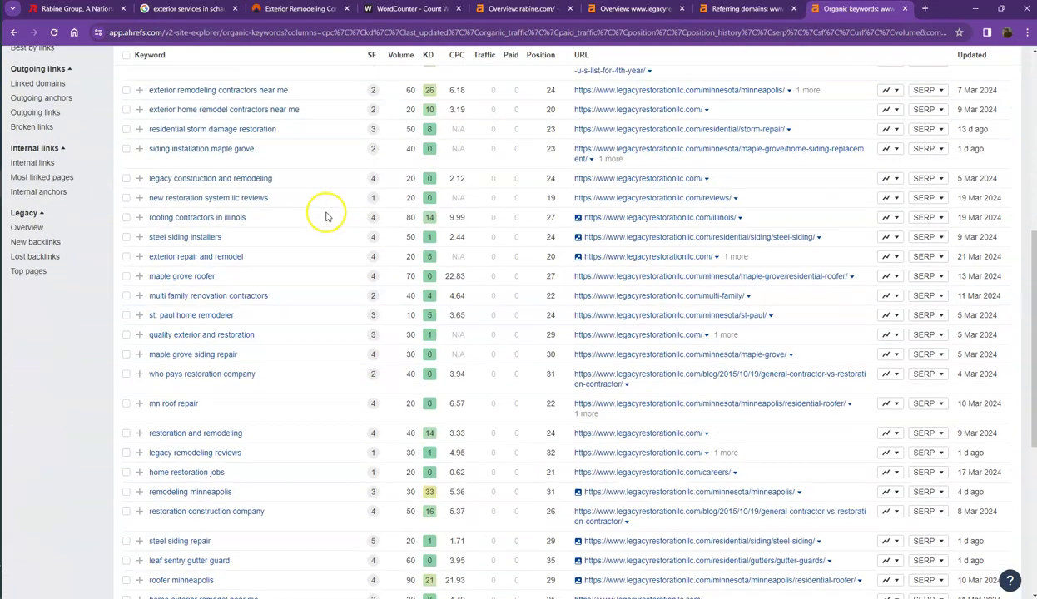
{"action": "left_click", "coordinate": [793, 9]}
{"action": "left_click", "coordinate": [793, 9]}
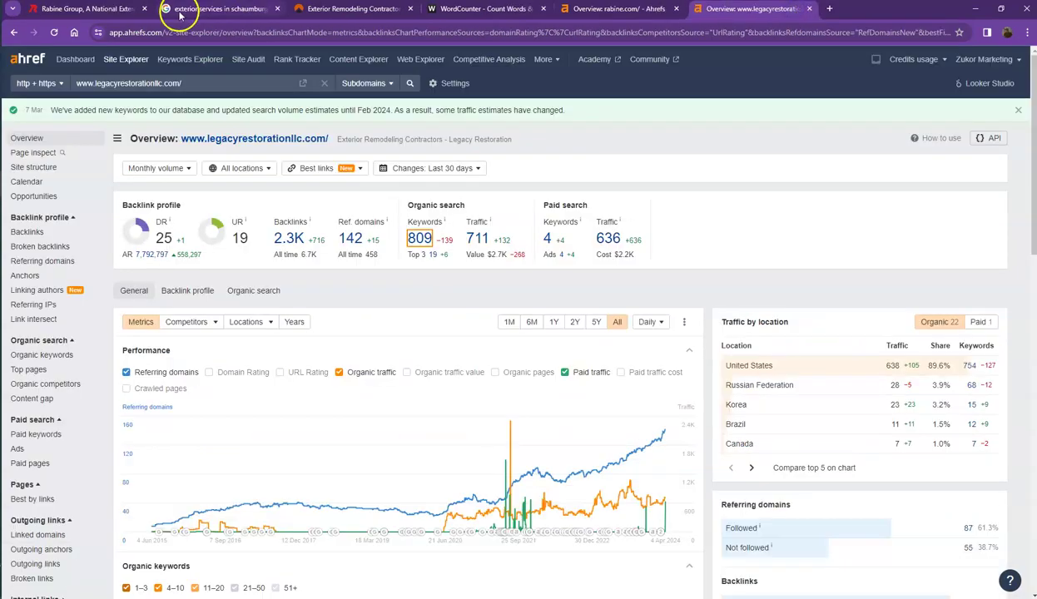
Return to the Rabine homepage and inspect the Safety First section with its worker image and text.
{"action": "left_click", "coordinate": [98, 12]}
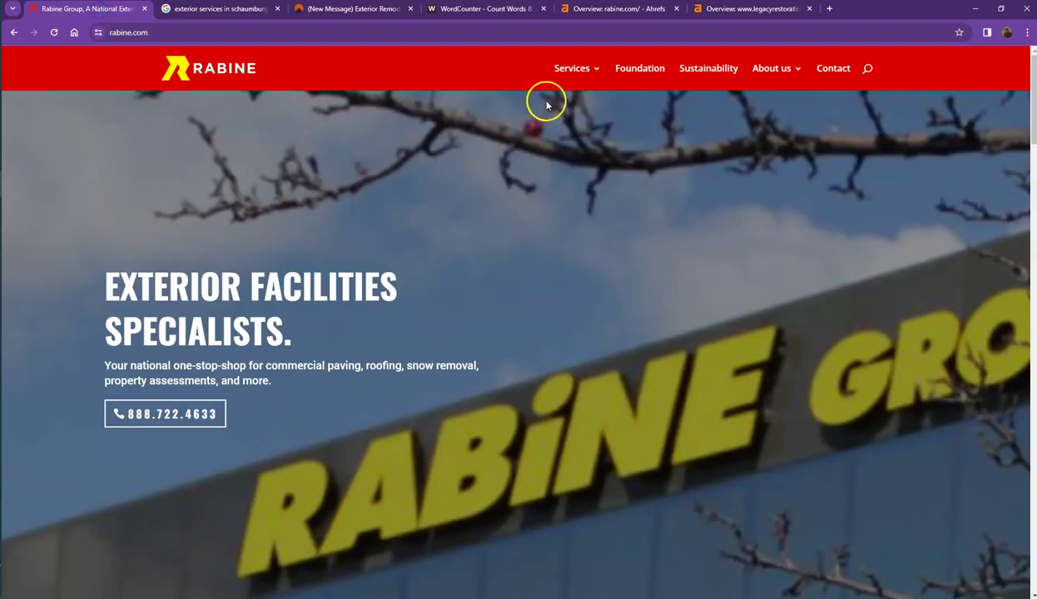
{"action": "scroll", "coordinate": [683, 175], "scroll_direction": "down", "scroll_amount": 6}
{"action": "scroll", "coordinate": [631, 246], "scroll_direction": "down", "scroll_amount": 9}
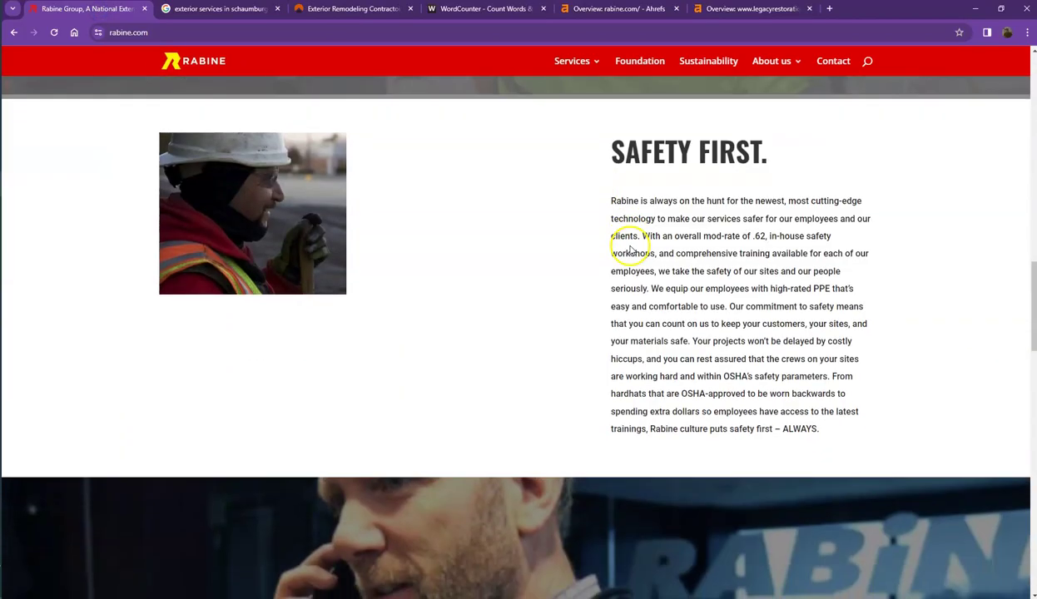
{"action": "right_click", "coordinate": [256, 190]}
{"action": "left_click", "coordinate": [288, 213]}
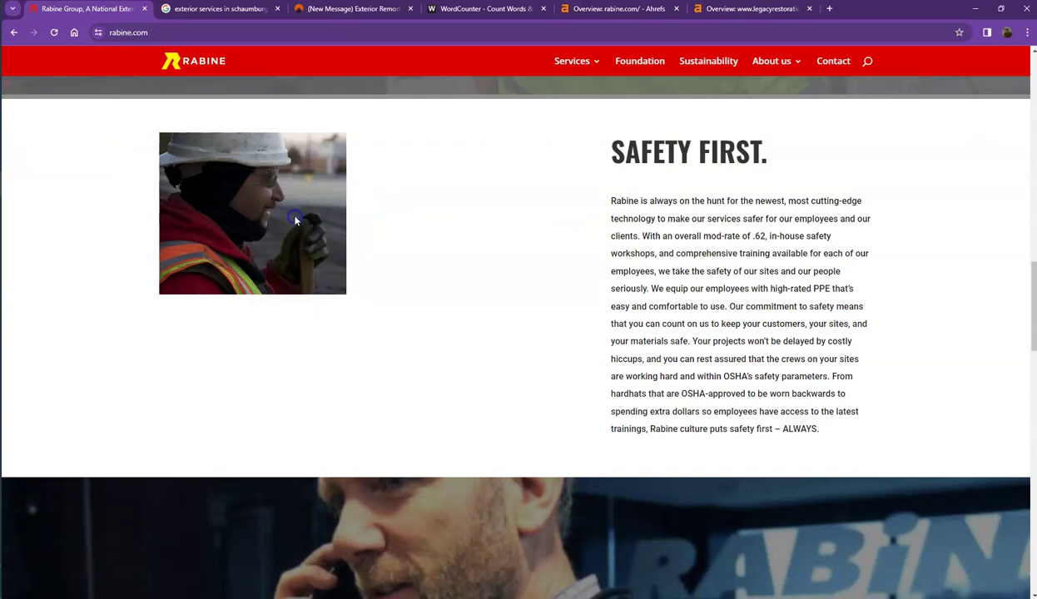
{"action": "left_click_drag", "start_coordinate": [182, 242], "coordinate": [58, 240]}
{"action": "left_click", "coordinate": [514, 286]}
Look over the founder, clients, testimonial and Rabine Companies sections of the homepage and go back to the hero banner.
{"action": "scroll", "coordinate": [544, 283], "scroll_direction": "down", "scroll_amount": 10}
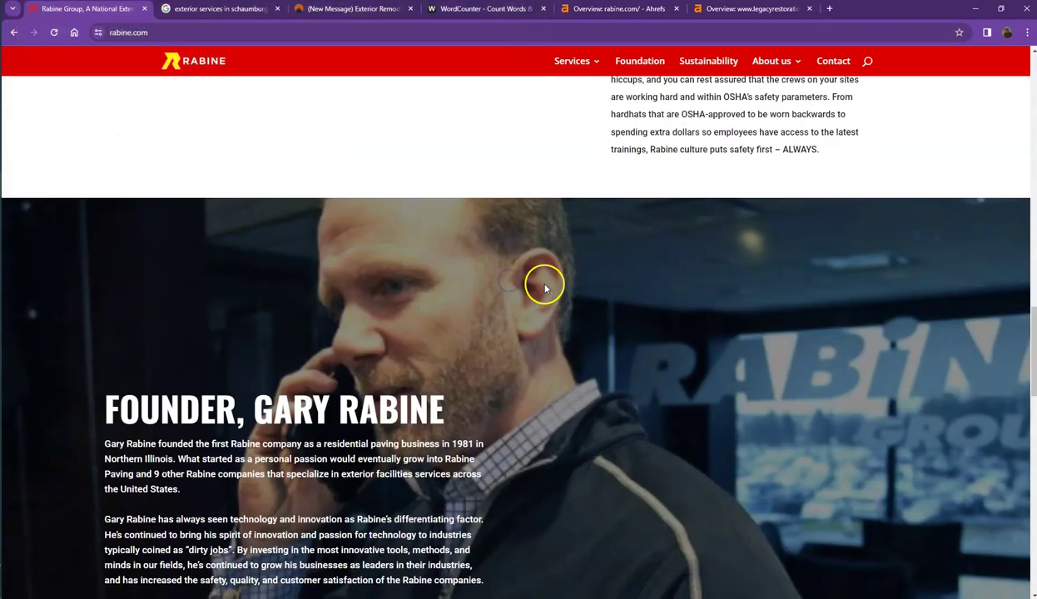
{"action": "scroll", "coordinate": [545, 287], "scroll_direction": "down", "scroll_amount": 7}
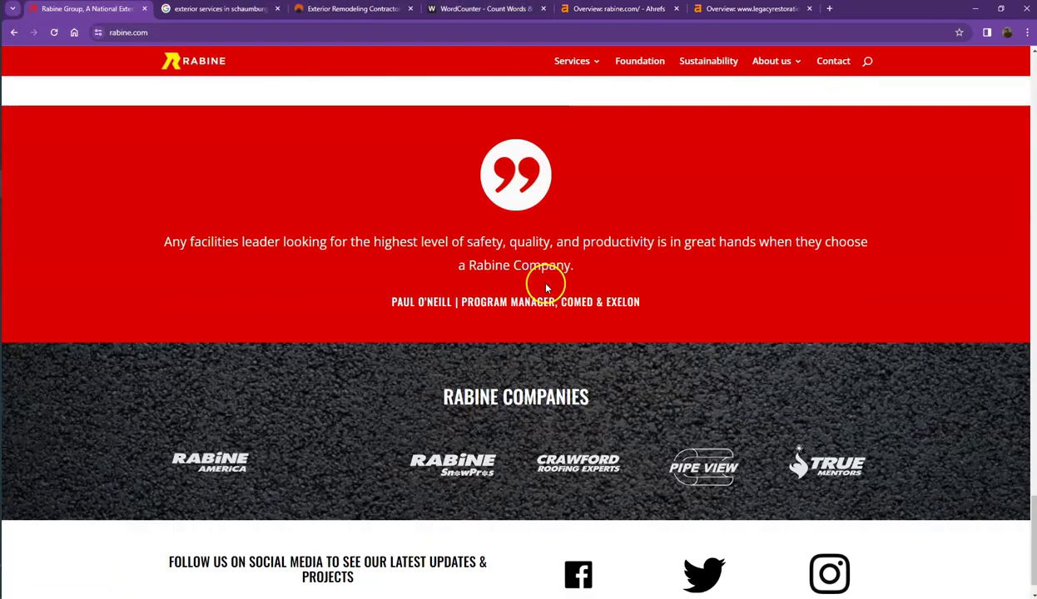
{"action": "scroll", "coordinate": [544, 285], "scroll_direction": "down", "scroll_amount": 1}
{"action": "scroll", "coordinate": [545, 284], "scroll_direction": "up", "scroll_amount": 10}
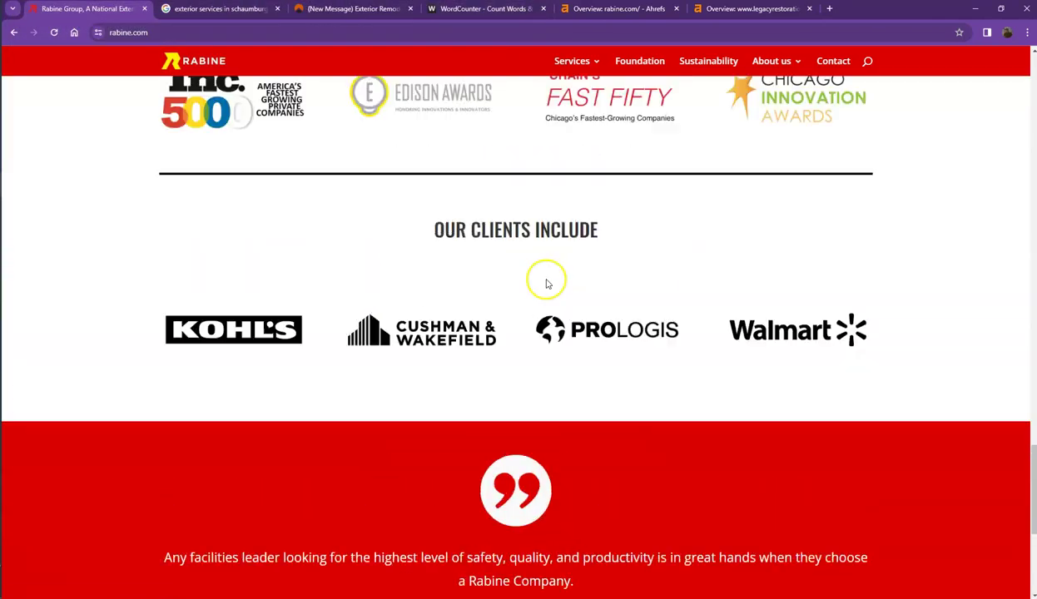
{"action": "scroll", "coordinate": [545, 284], "scroll_direction": "up", "scroll_amount": 10}
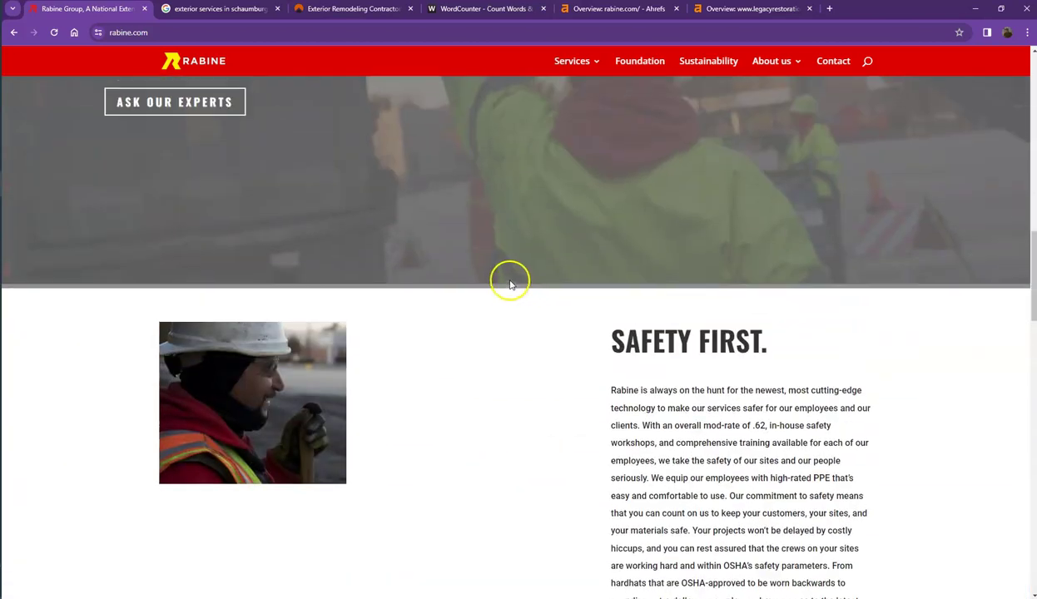
{"action": "scroll", "coordinate": [442, 272], "scroll_direction": "up", "scroll_amount": 6}
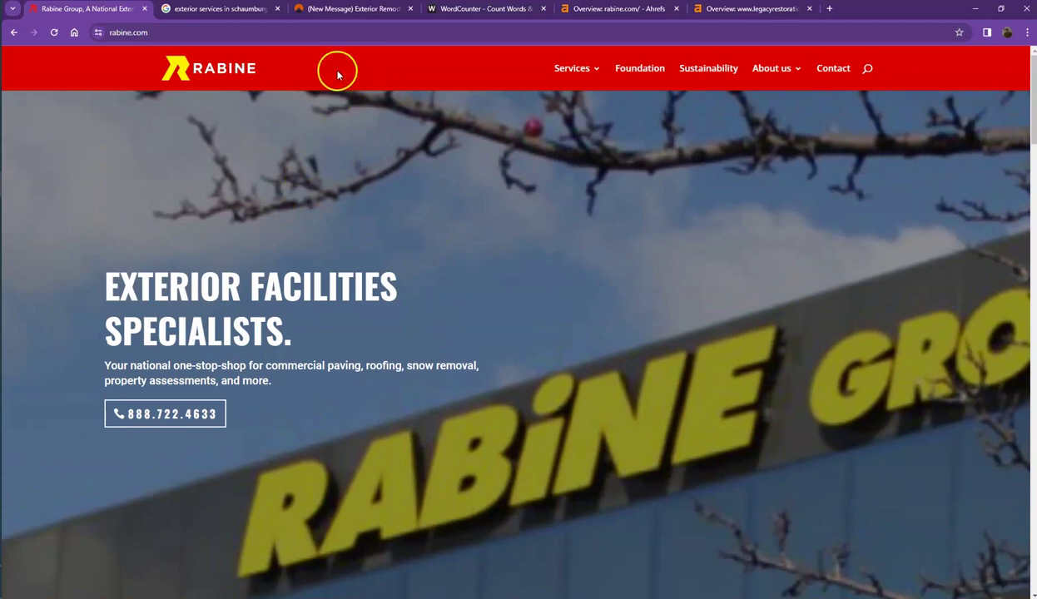
Replace the WordCounter text with the Rabine homepage's full text and check its word count.
{"action": "key", "text": "ctrl+a"}
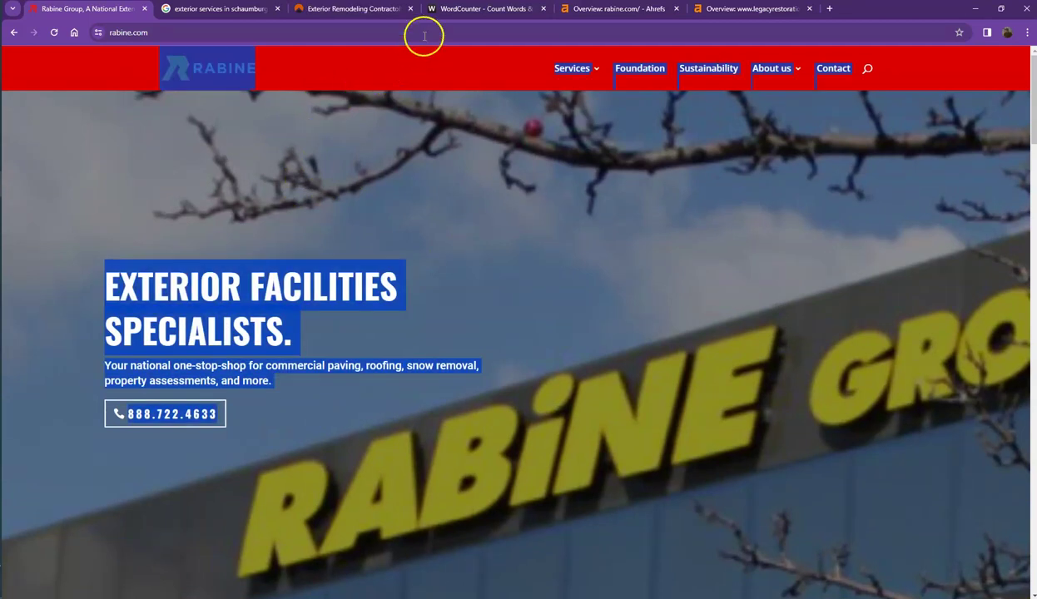
{"action": "left_click", "coordinate": [464, 8]}
{"action": "left_click", "coordinate": [345, 223]}
{"action": "key", "text": "ctrl+a"}
{"action": "key", "text": "ctrl+v"}
{"action": "scroll", "coordinate": [342, 224], "scroll_direction": "up", "scroll_amount": 10}
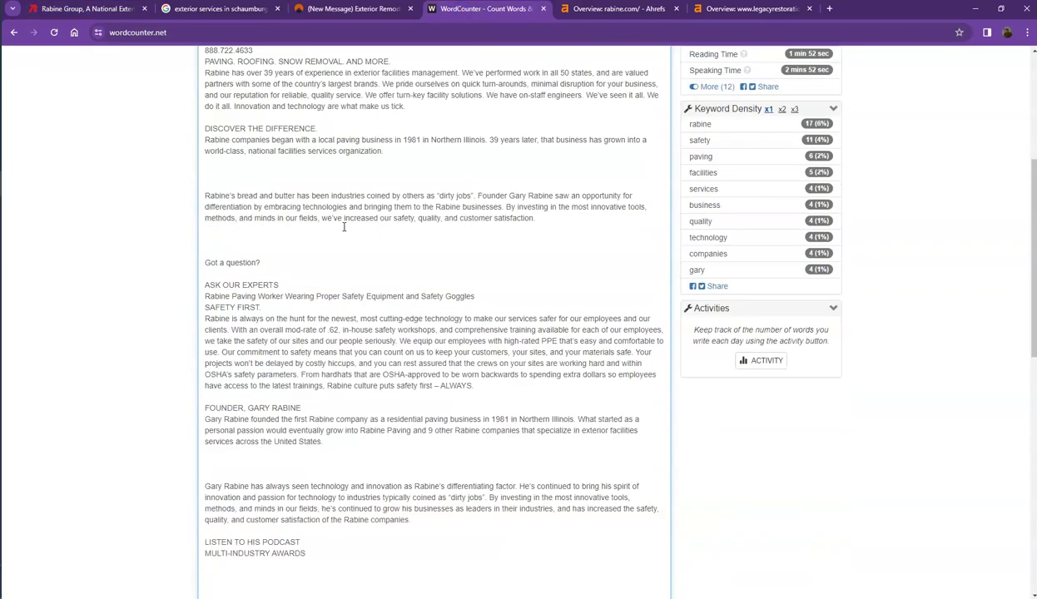
{"action": "left_click_drag", "start_coordinate": [203, 105], "coordinate": [303, 106]}
{"action": "left_click", "coordinate": [309, 106]}
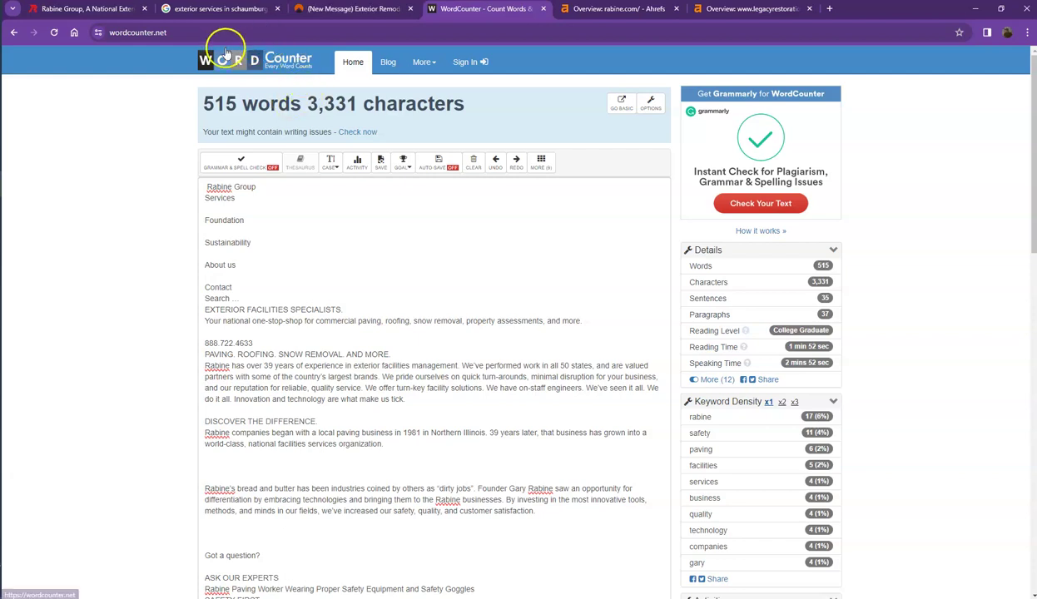
Re-examine the Google results for "exterior services in schaumburg il", focusing on the HomeAdvisor and Yelp directory listings, and return to the Rabine homepage.
{"action": "left_click", "coordinate": [194, 15]}
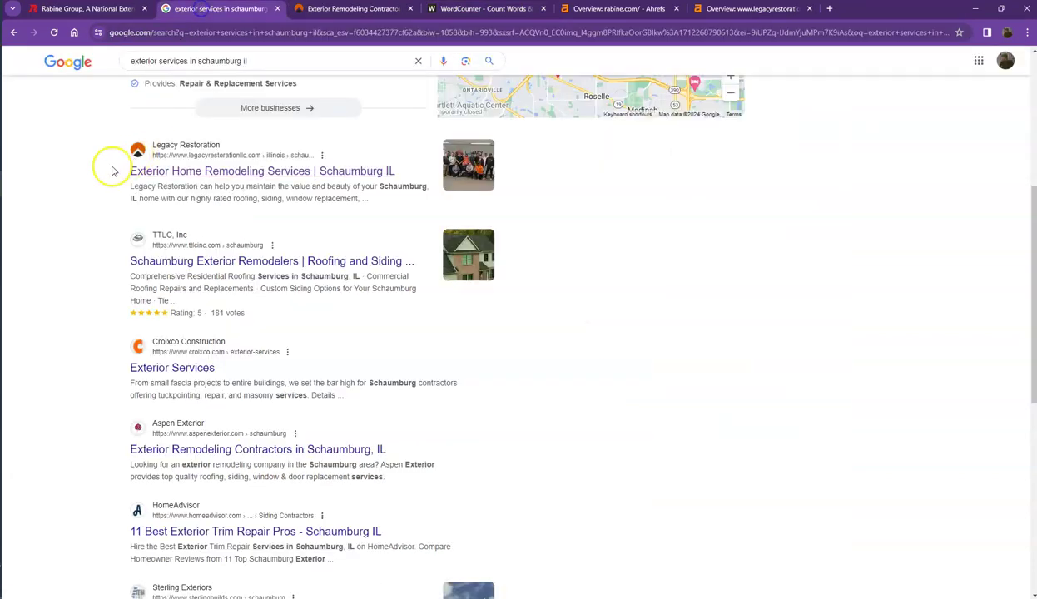
{"action": "scroll", "coordinate": [102, 202], "scroll_direction": "down", "scroll_amount": 2}
{"action": "scroll", "coordinate": [104, 203], "scroll_direction": "down", "scroll_amount": 3}
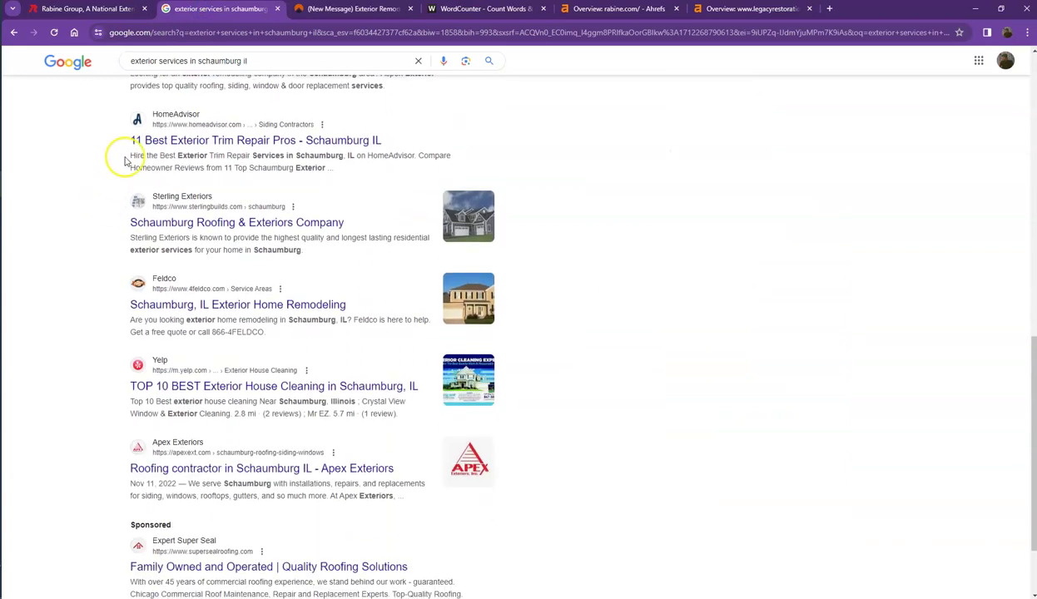
{"action": "left_click_drag", "start_coordinate": [130, 140], "coordinate": [398, 157]}
{"action": "left_click_drag", "start_coordinate": [130, 386], "coordinate": [405, 402]}
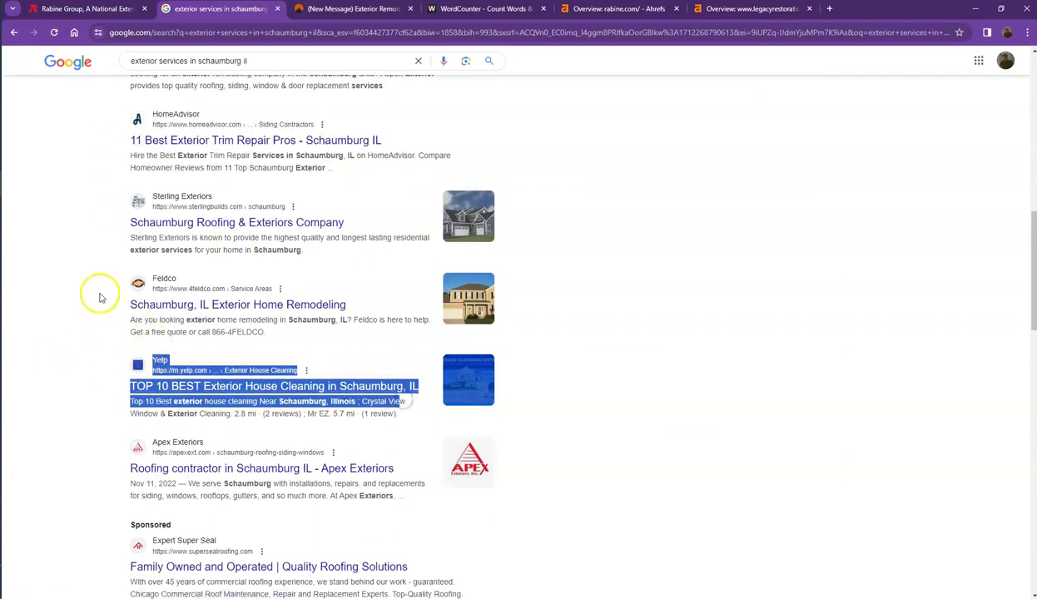
{"action": "left_click", "coordinate": [71, 294]}
{"action": "scroll", "coordinate": [84, 322], "scroll_direction": "up", "scroll_amount": 4}
{"action": "scroll", "coordinate": [84, 321], "scroll_direction": "up", "scroll_amount": 4}
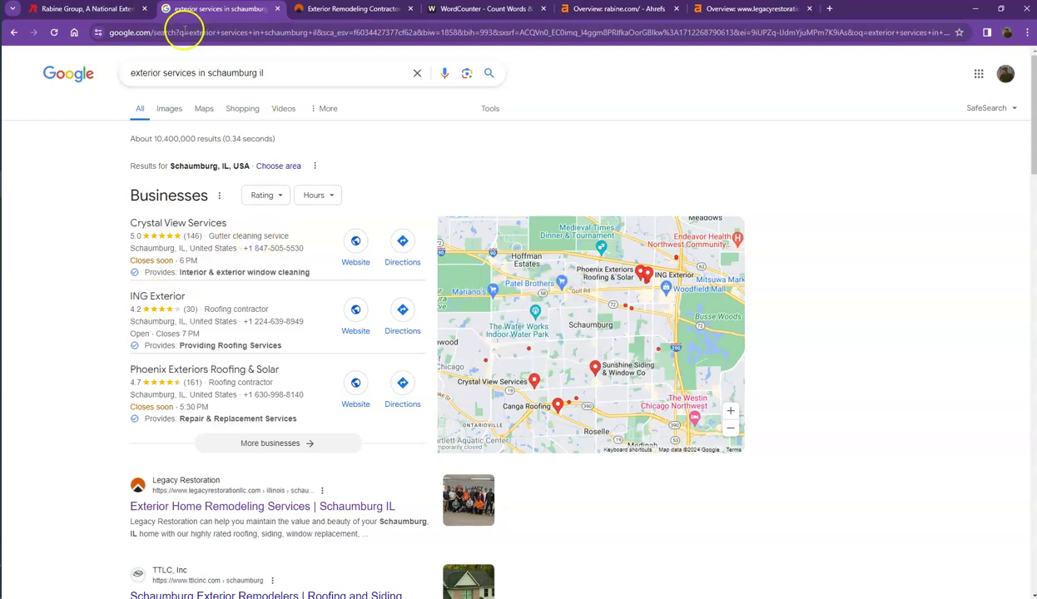
{"action": "left_click", "coordinate": [104, 12]}
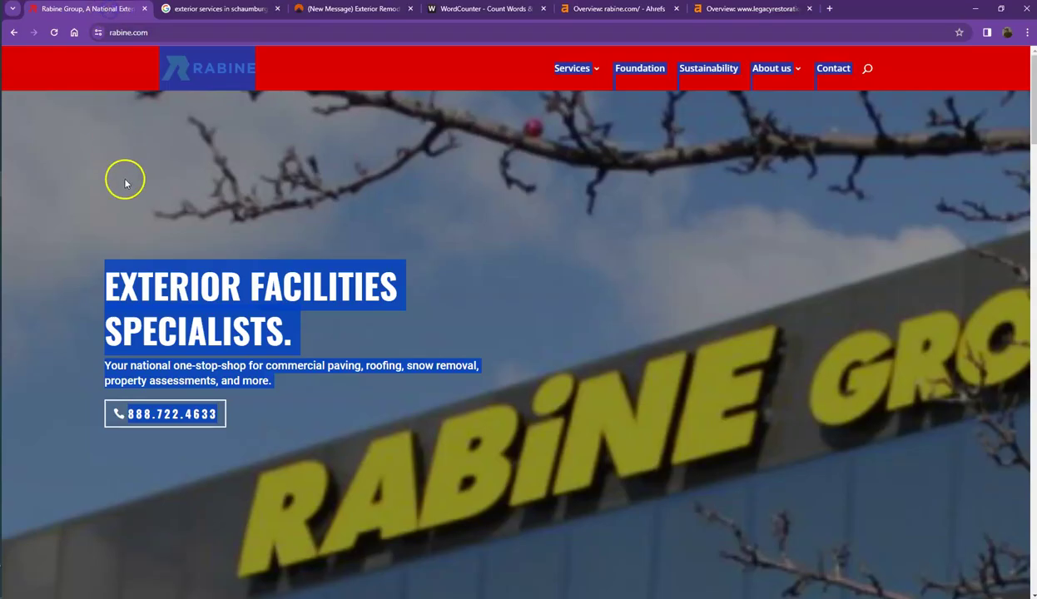